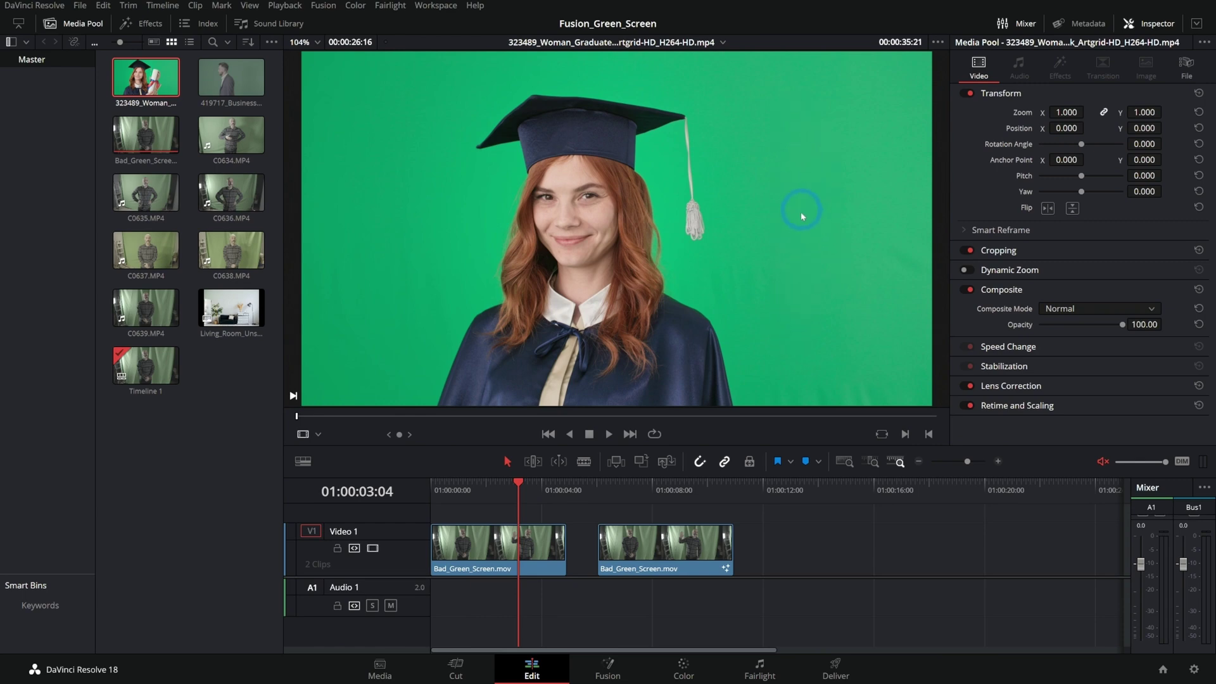
# Scrub through the 419717_Business clip, then return to the graduate sample clip.
pyautogui.click(232, 88)
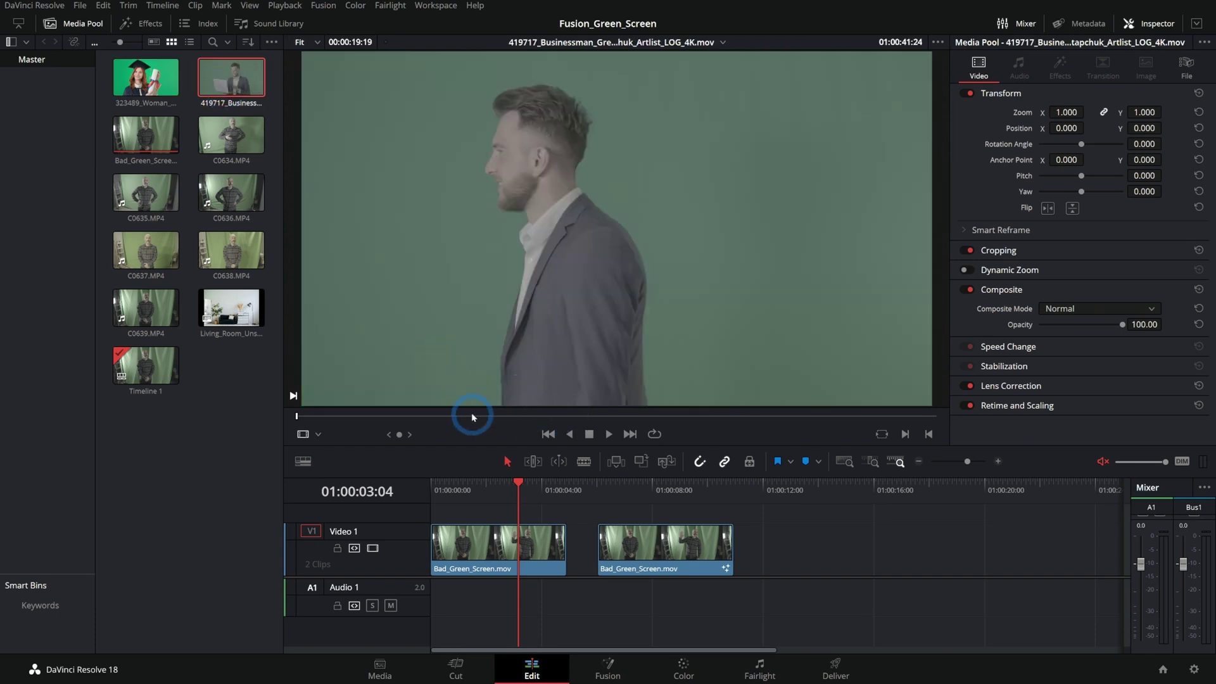
pyautogui.moveTo(472, 416); pyautogui.dragTo(580, 417)
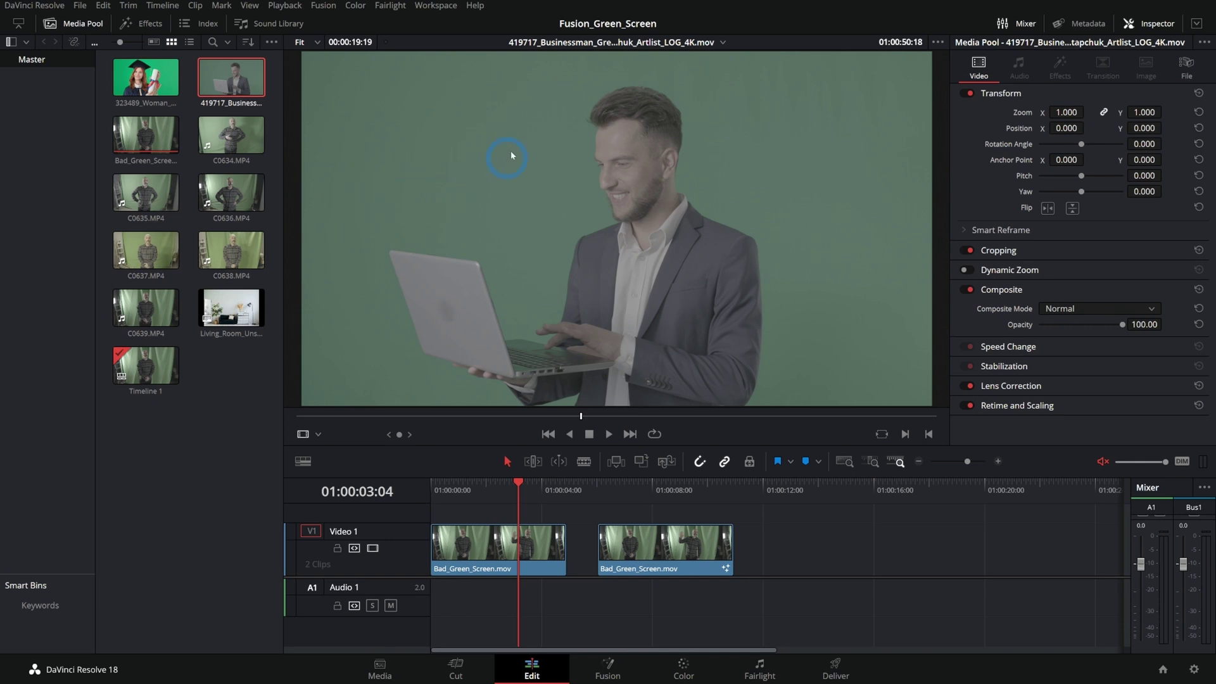
pyautogui.press('Left')
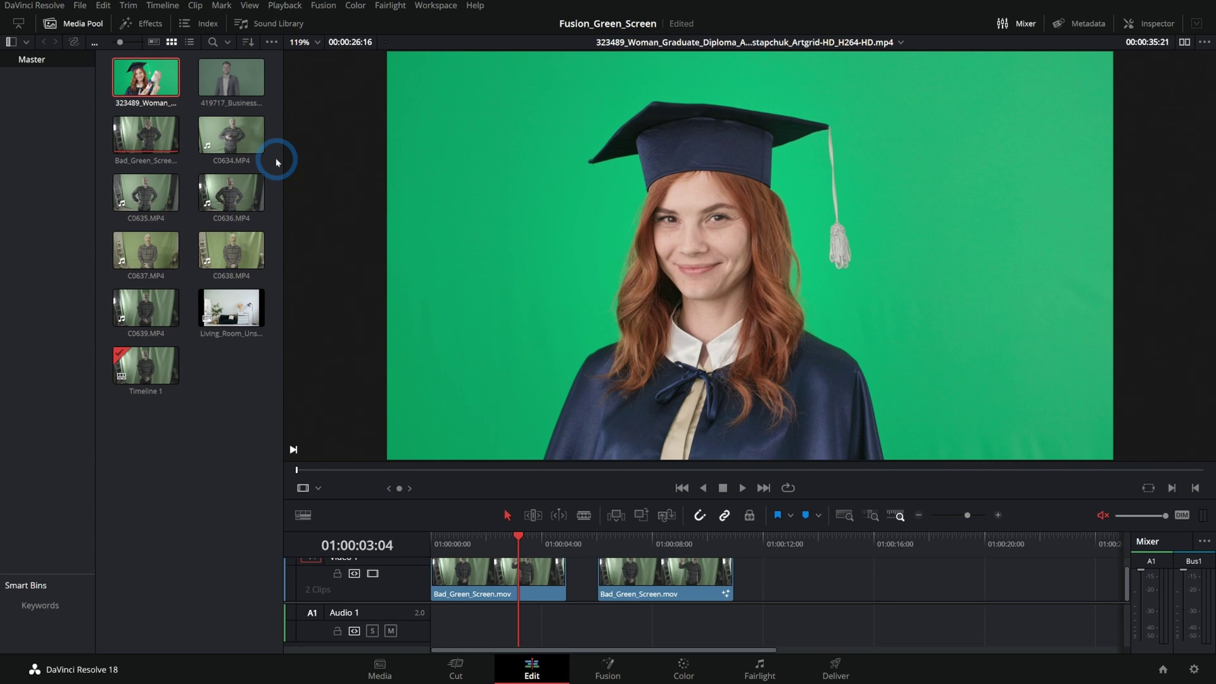
# Scrub C0638.MP4 to the motion-blurred wave, zooming the viewer, then load and scrub C0639.MP4.
pyautogui.click(231, 250)
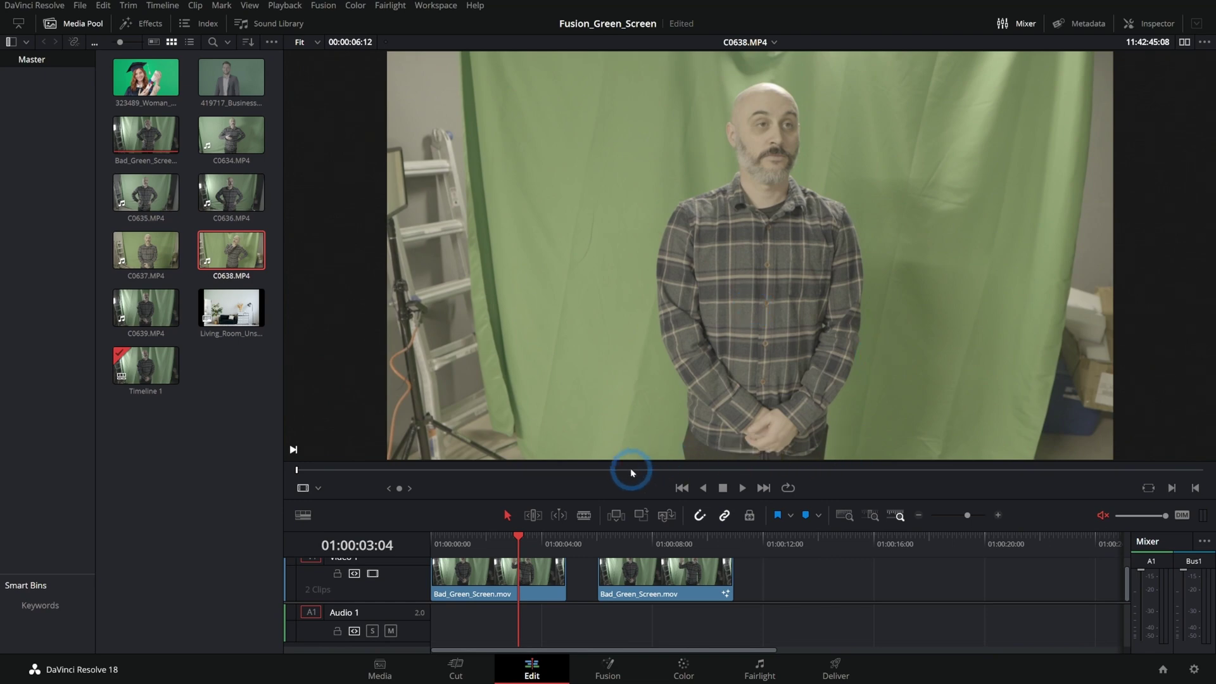
pyautogui.moveTo(630, 469); pyautogui.dragTo(776, 470)
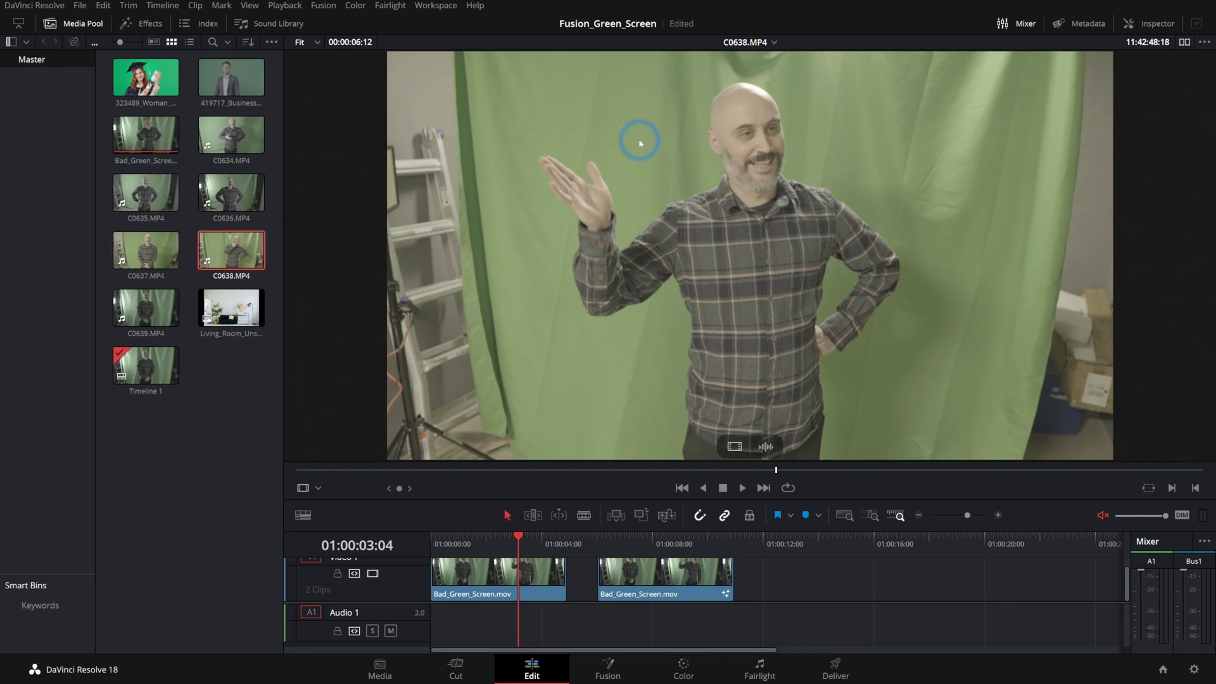
pyautogui.moveTo(773, 470); pyautogui.dragTo(765, 472)
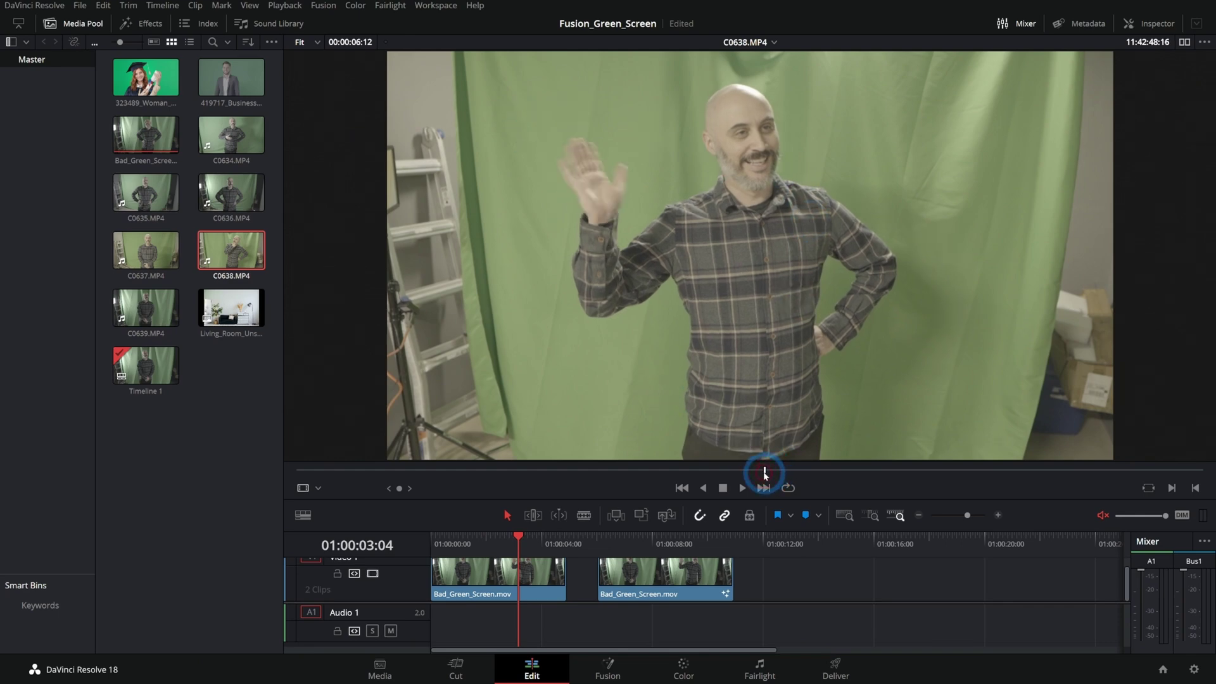
pyautogui.scroll(5, 570, 181)
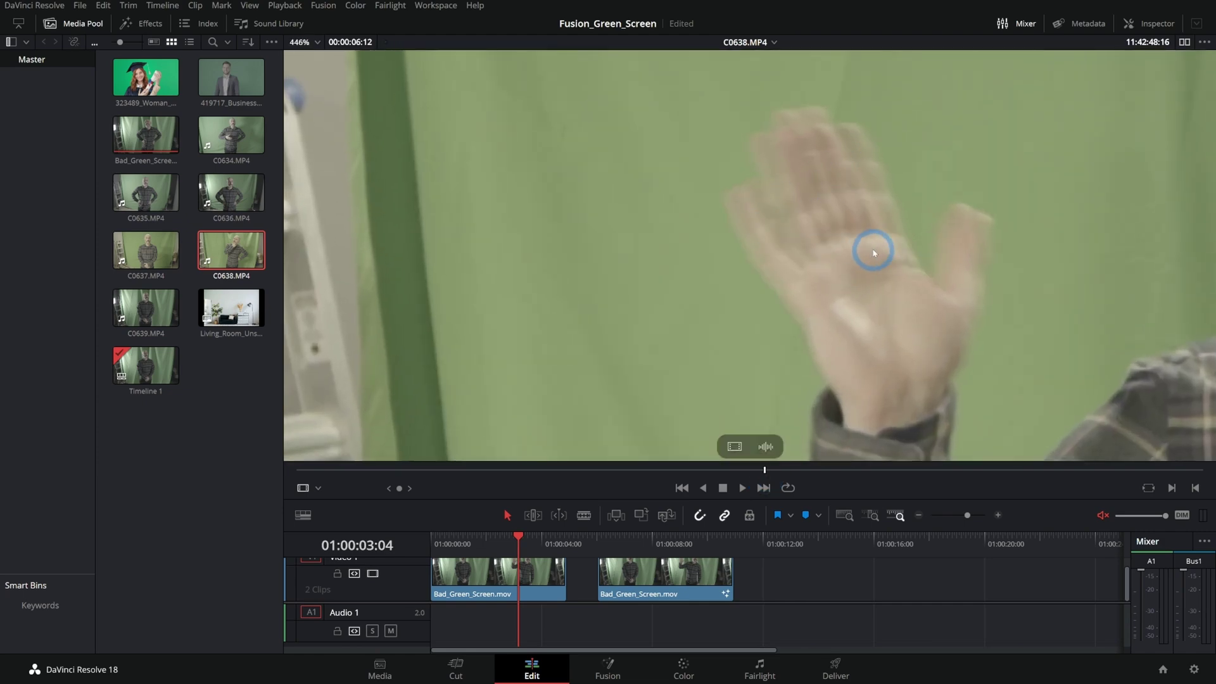
pyautogui.scroll(-4, 875, 252)
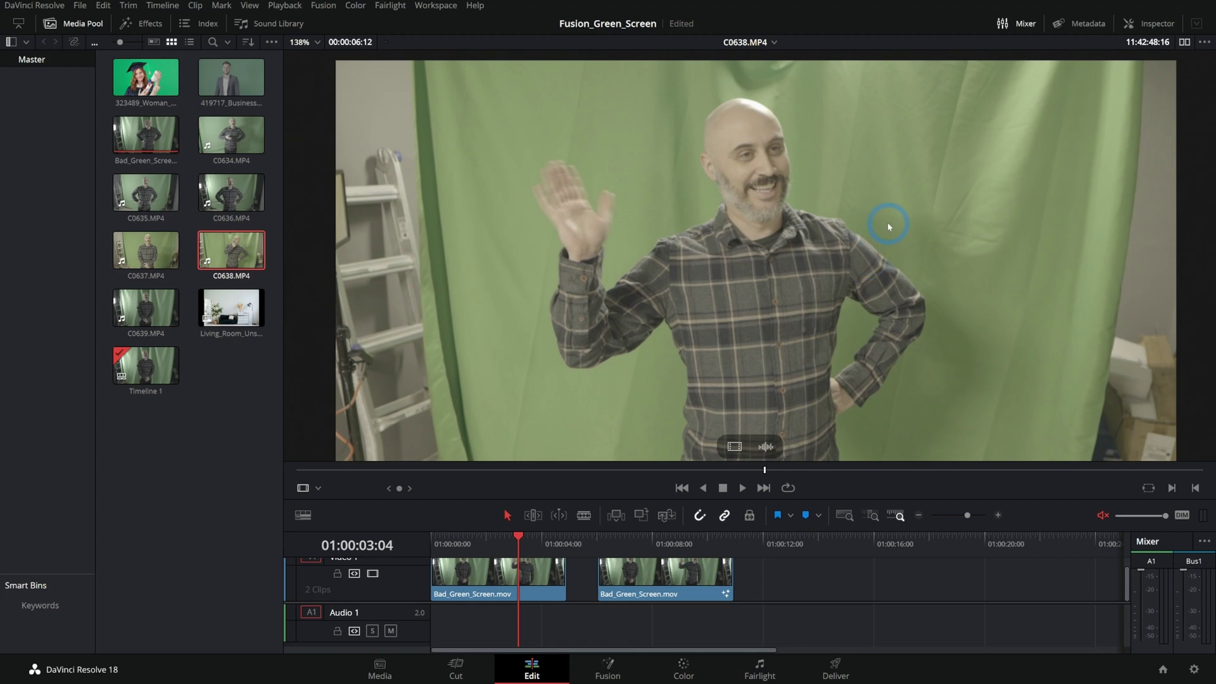
pyautogui.click(177, 260)
pyautogui.moveTo(576, 469); pyautogui.dragTo(653, 488)
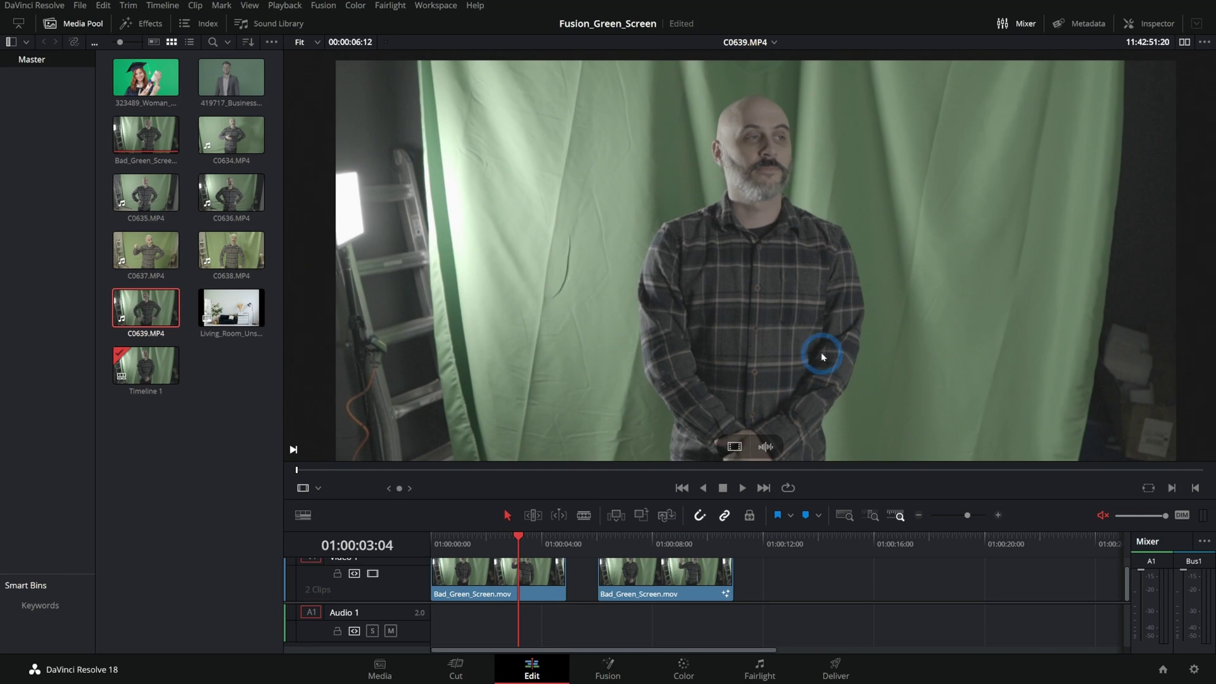
# Scrub C0639.MP4 to the man's wave, then load C0634.MP4 into the viewer.
pyautogui.click(654, 472)
pyautogui.moveTo(657, 477); pyautogui.dragTo(700, 476)
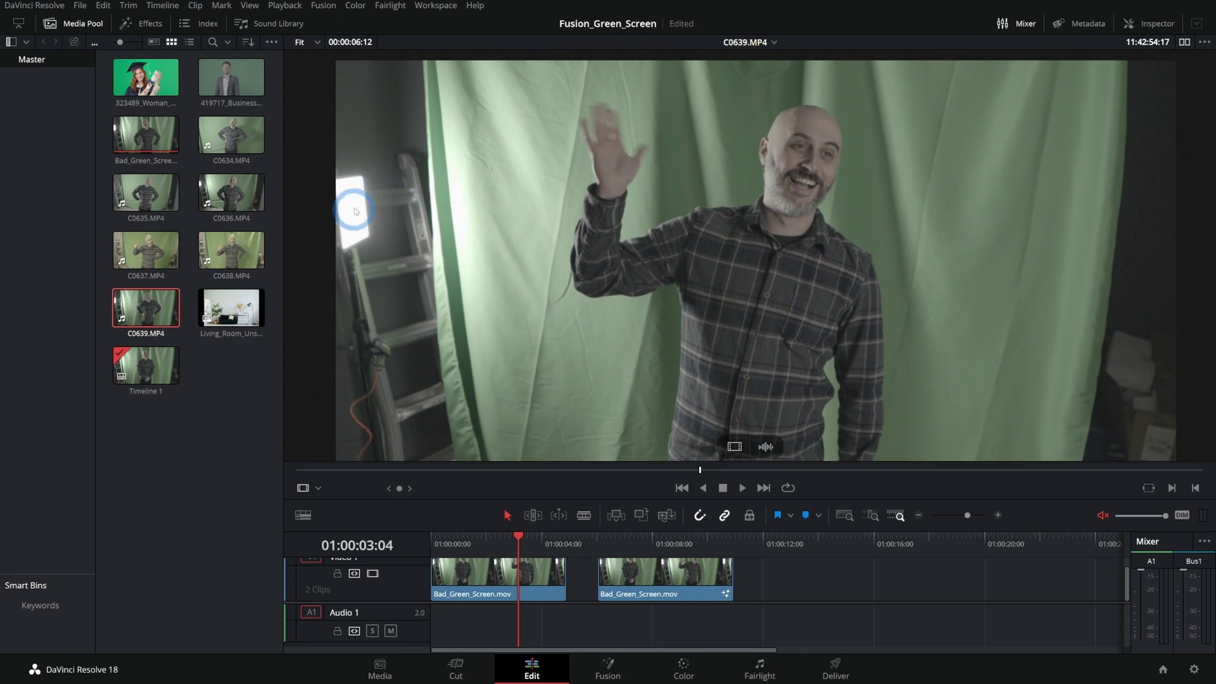
pyautogui.click(231, 134)
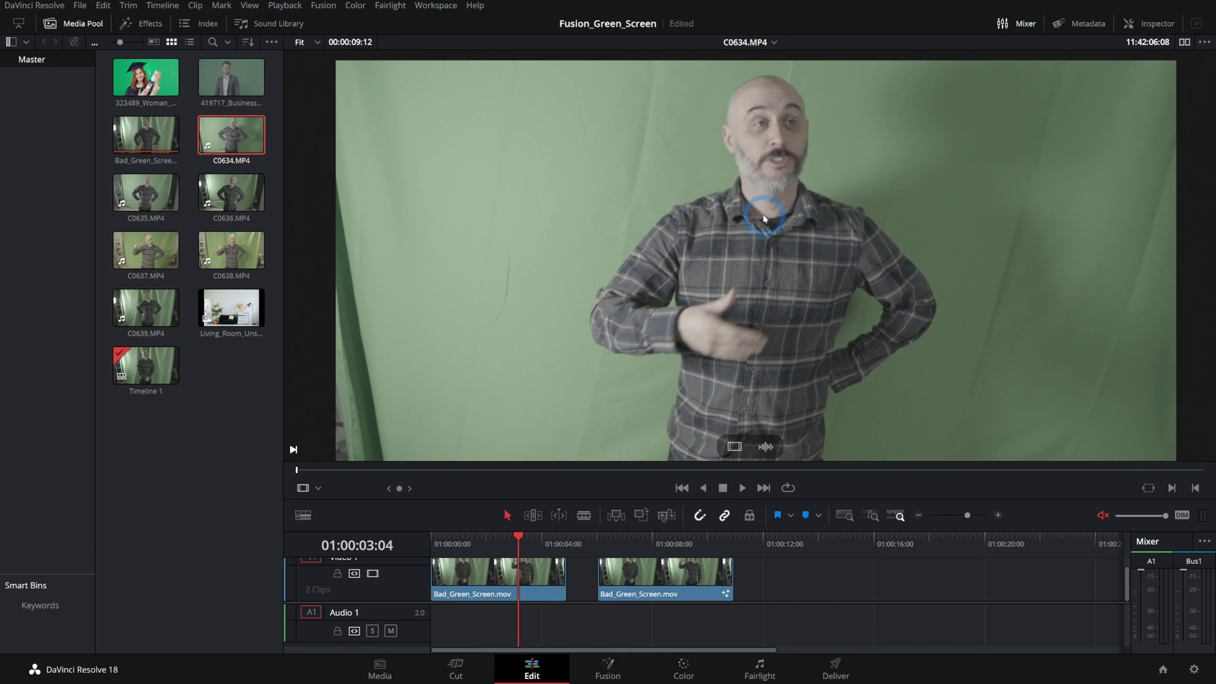
# Select C0635.MP4 with the arrow keys to preview the man with hands on hips.
pyautogui.press('Down')
pyautogui.press('Left')
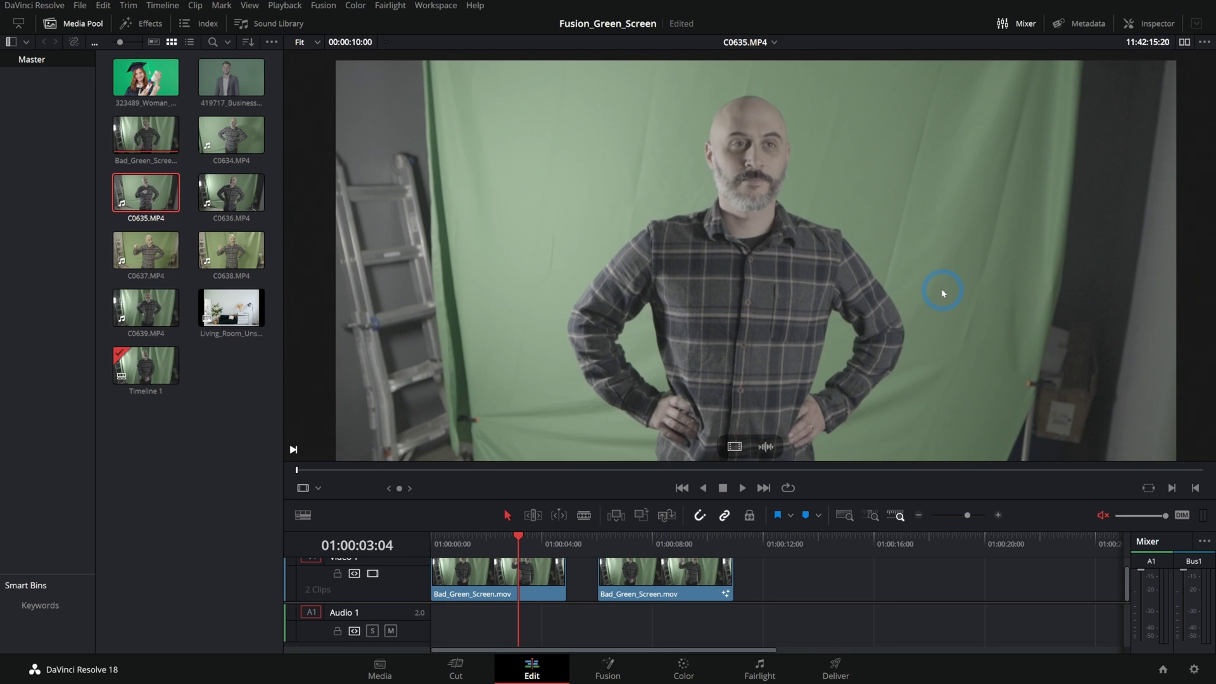
# Move the playhead back slightly and bring up the Fusion living-room composite.
pyautogui.click(496, 539)
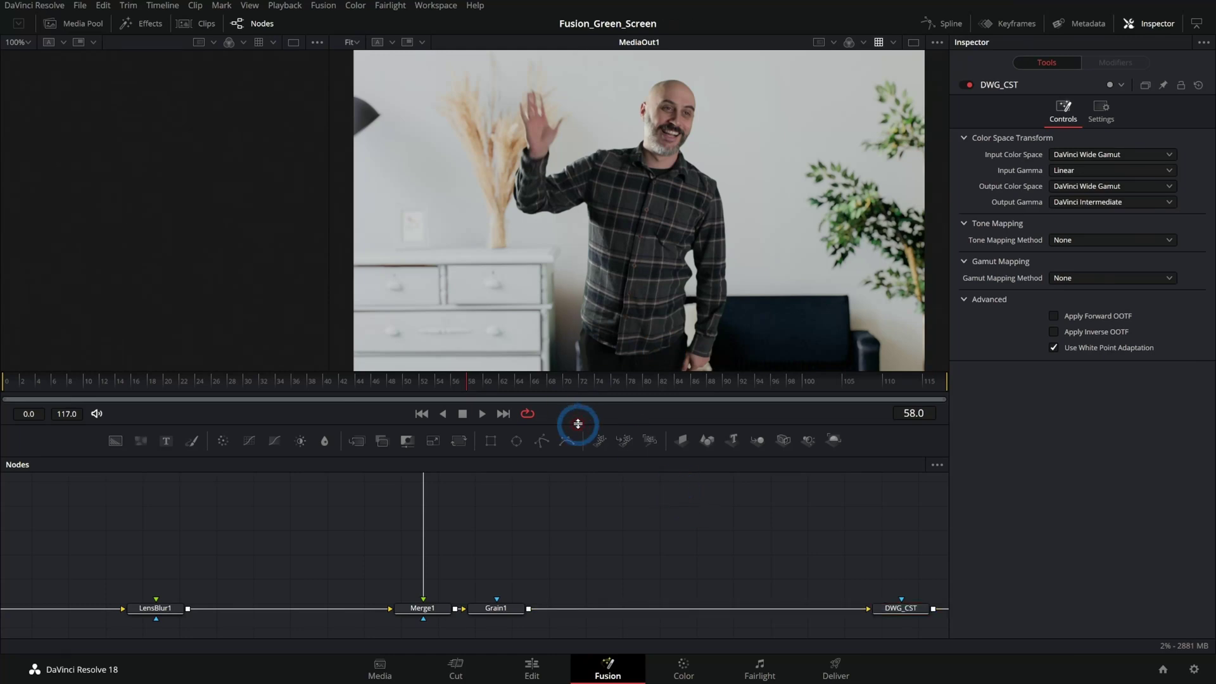
# Enlarge the composite preview, play it back, and expand the Nodes panel to the whole tree.
pyautogui.moveTo(576, 422); pyautogui.dragTo(587, 515)
pyautogui.moveTo(328, 234); pyautogui.dragTo(149, 234)
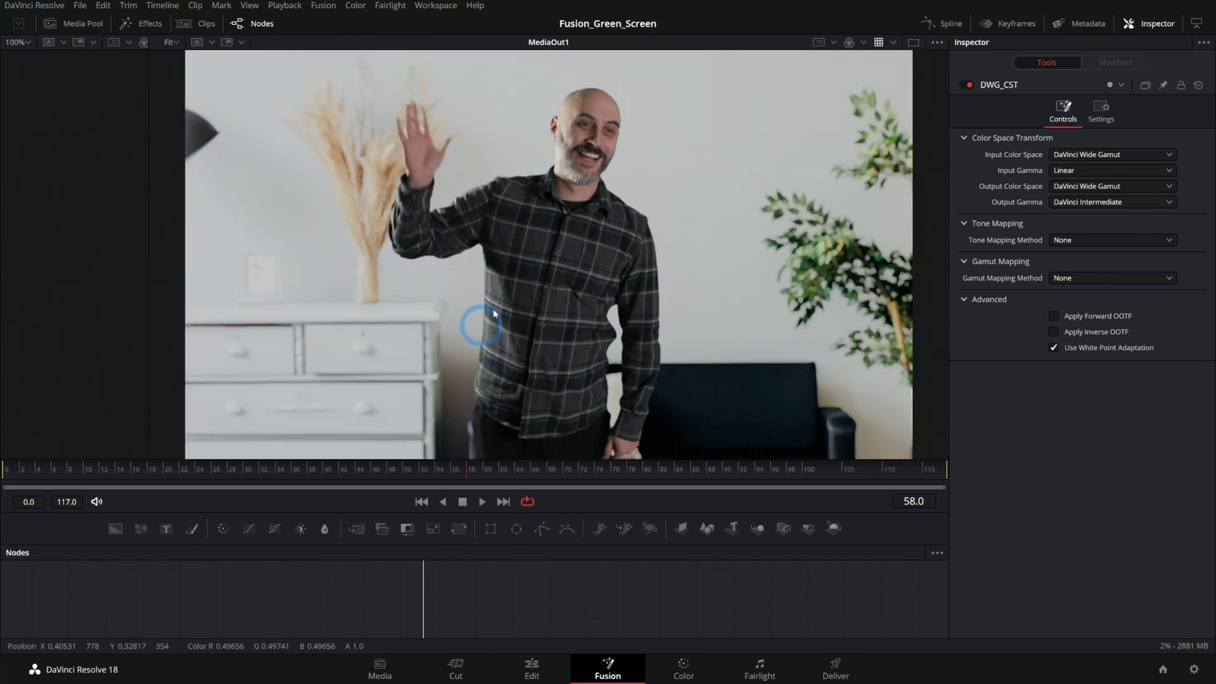
pyautogui.click(483, 501)
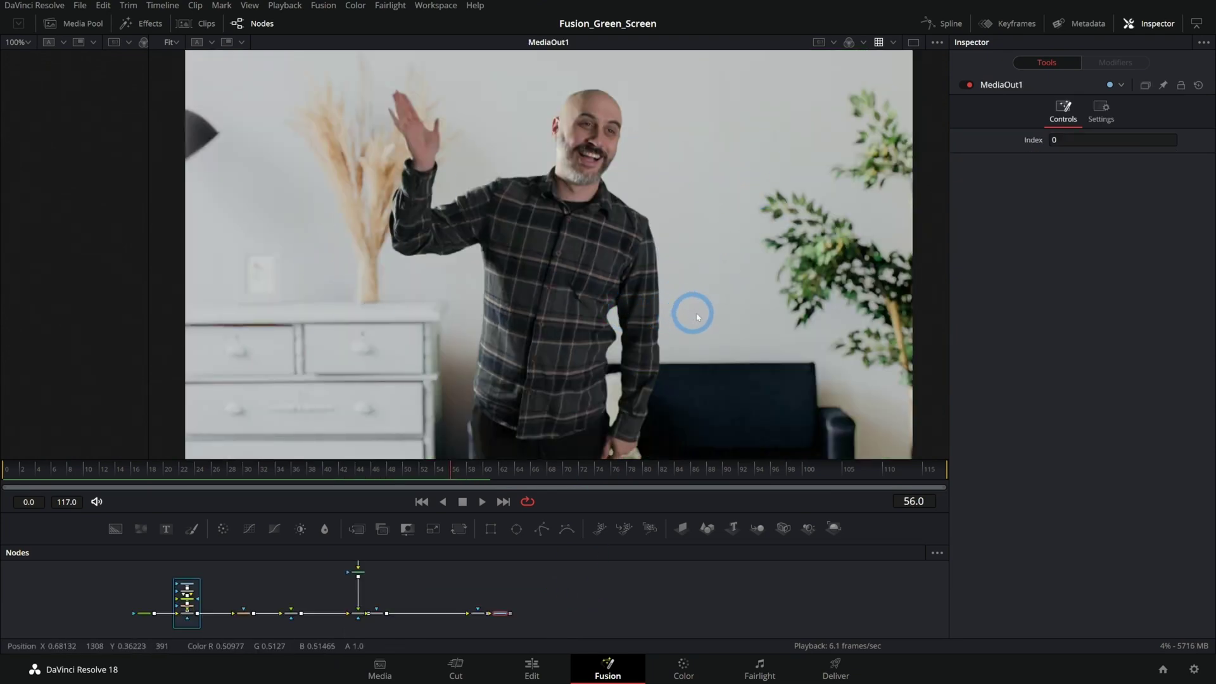
pyautogui.moveTo(643, 540); pyautogui.dragTo(639, 317)
# Show the raw Footage_MI green-screen footage in the viewer with the display LUT toggled.
pyautogui.scroll(5, 456, 440)
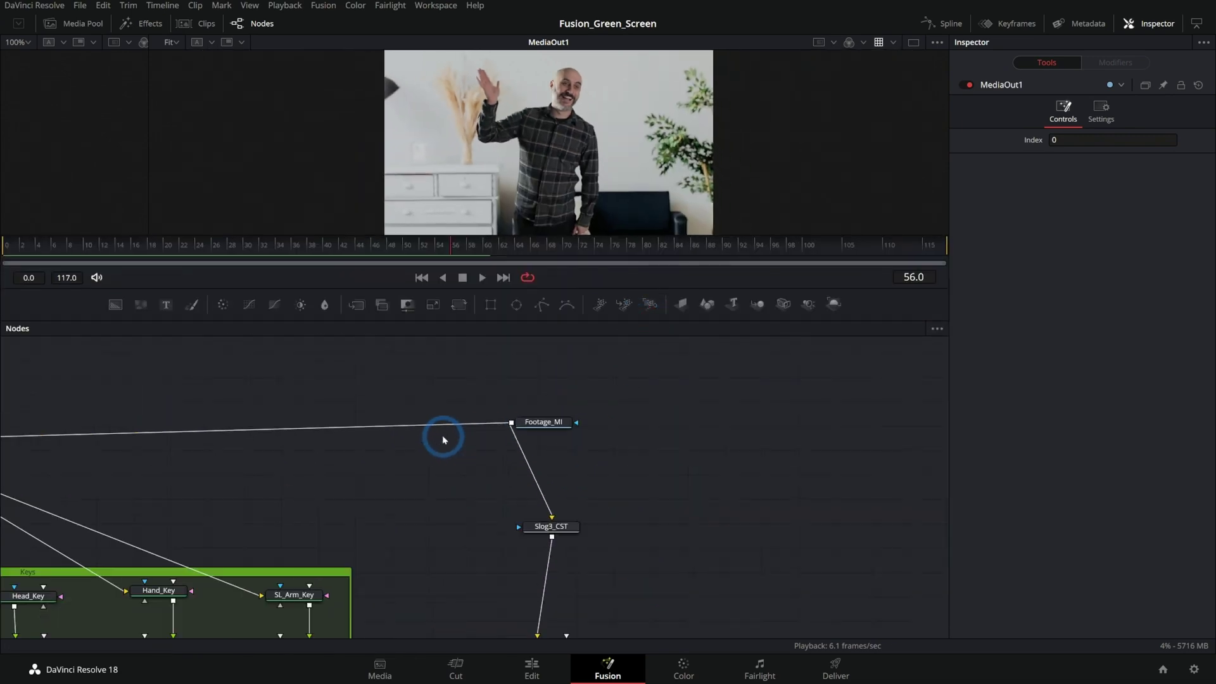
pyautogui.click(538, 426)
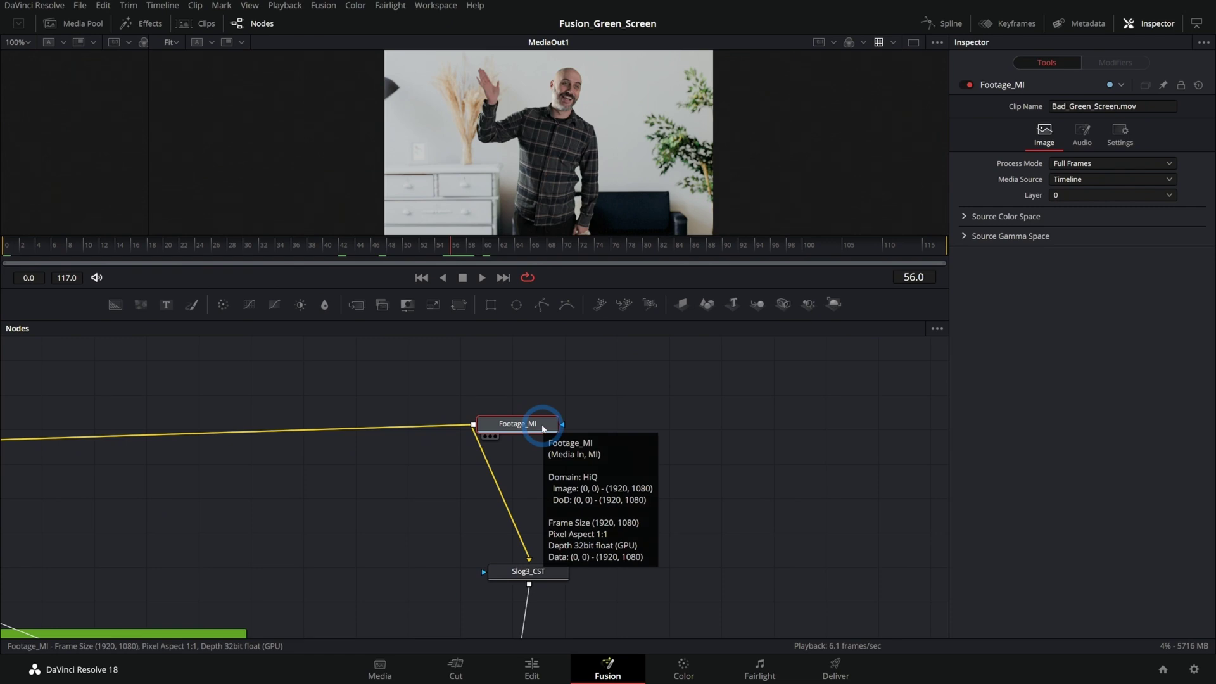
pyautogui.moveTo(542, 429); pyautogui.dragTo(729, 307)
pyautogui.click(849, 41)
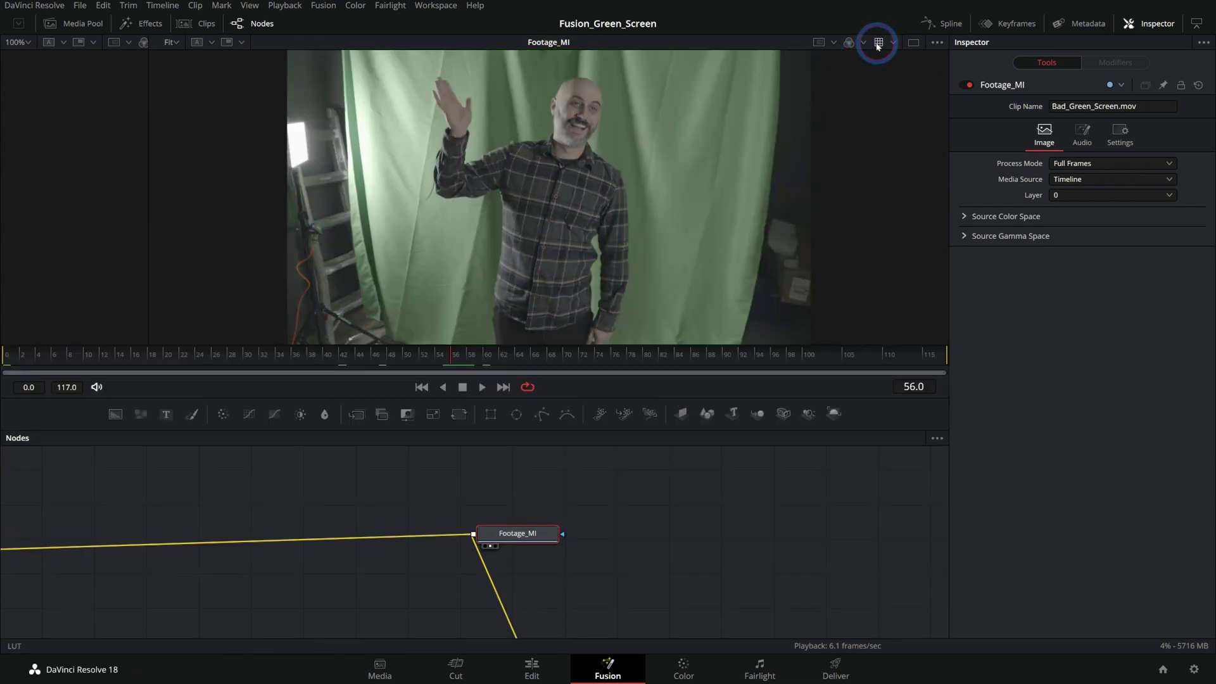
# Sample Main_Key's background colour (R 0.452054, G 0.523401, B 0.437214) and view its alpha matte.
pyautogui.scroll(-10, 475, 559)
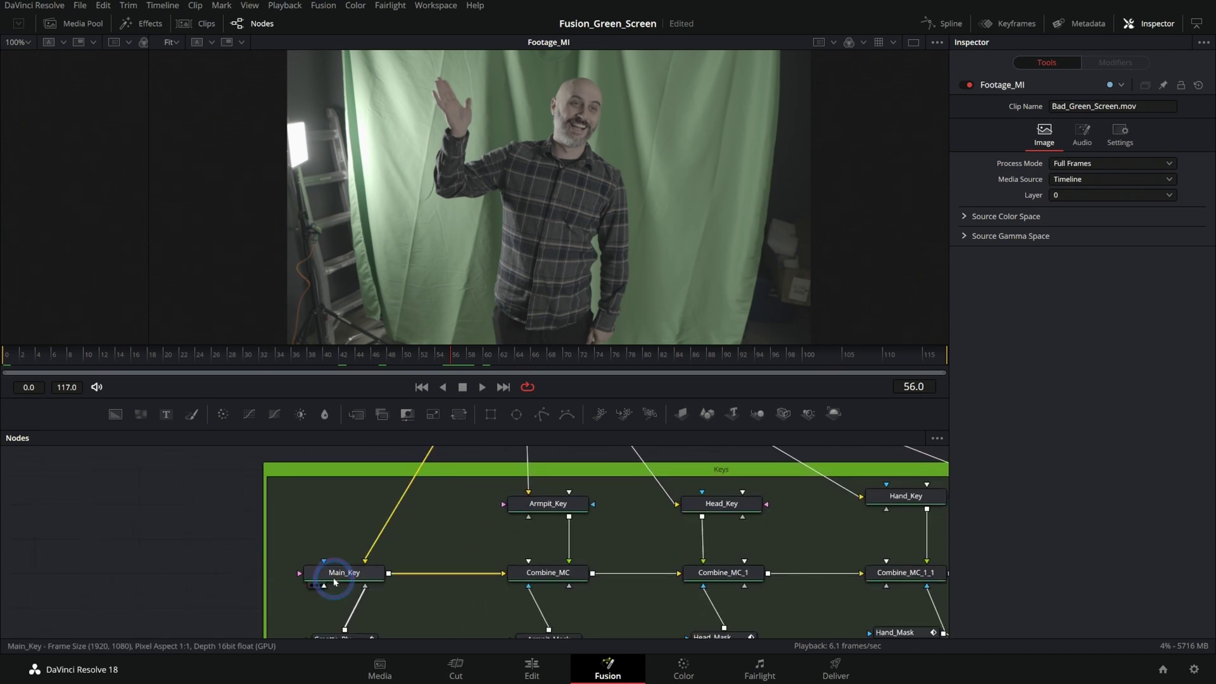
pyautogui.moveTo(329, 573); pyautogui.dragTo(614, 313)
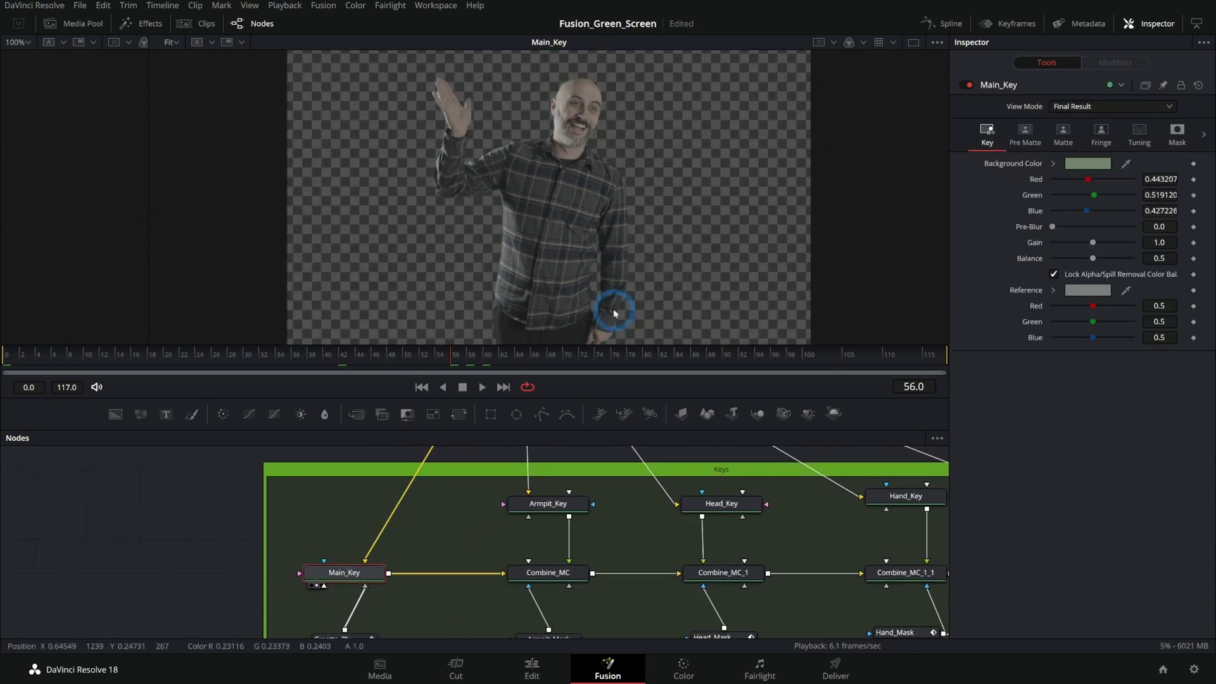
pyautogui.click(850, 43)
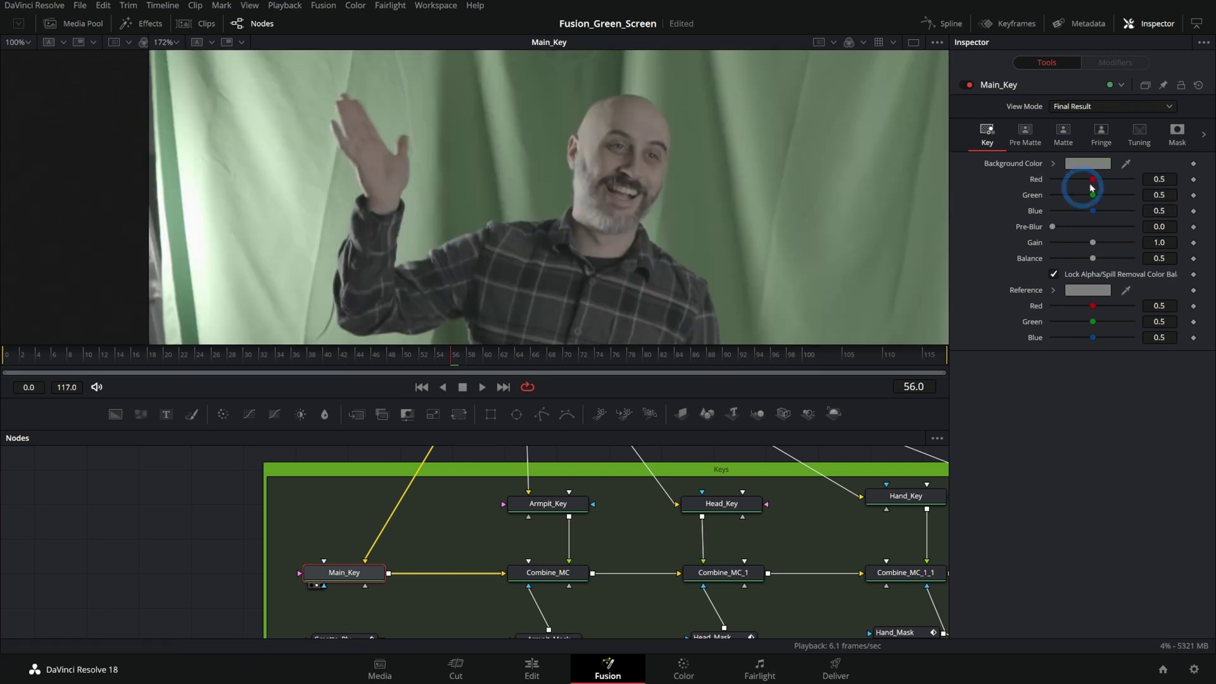
pyautogui.moveTo(1125, 164); pyautogui.dragTo(729, 139)
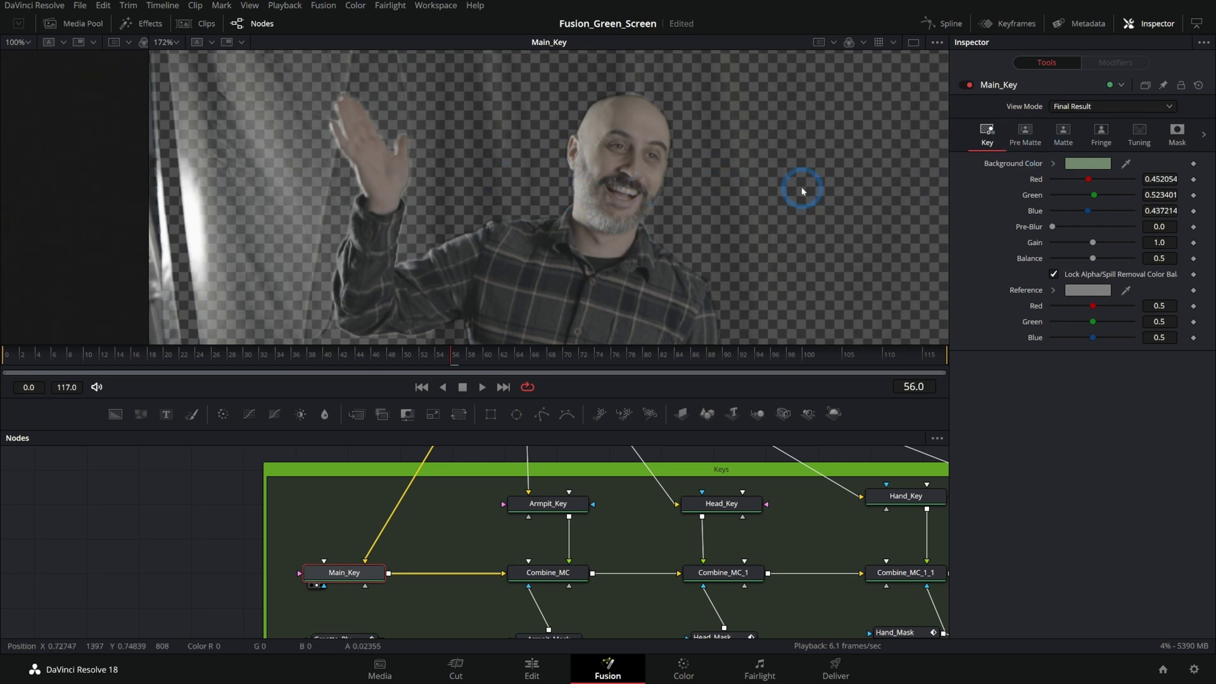
pyautogui.press('a')
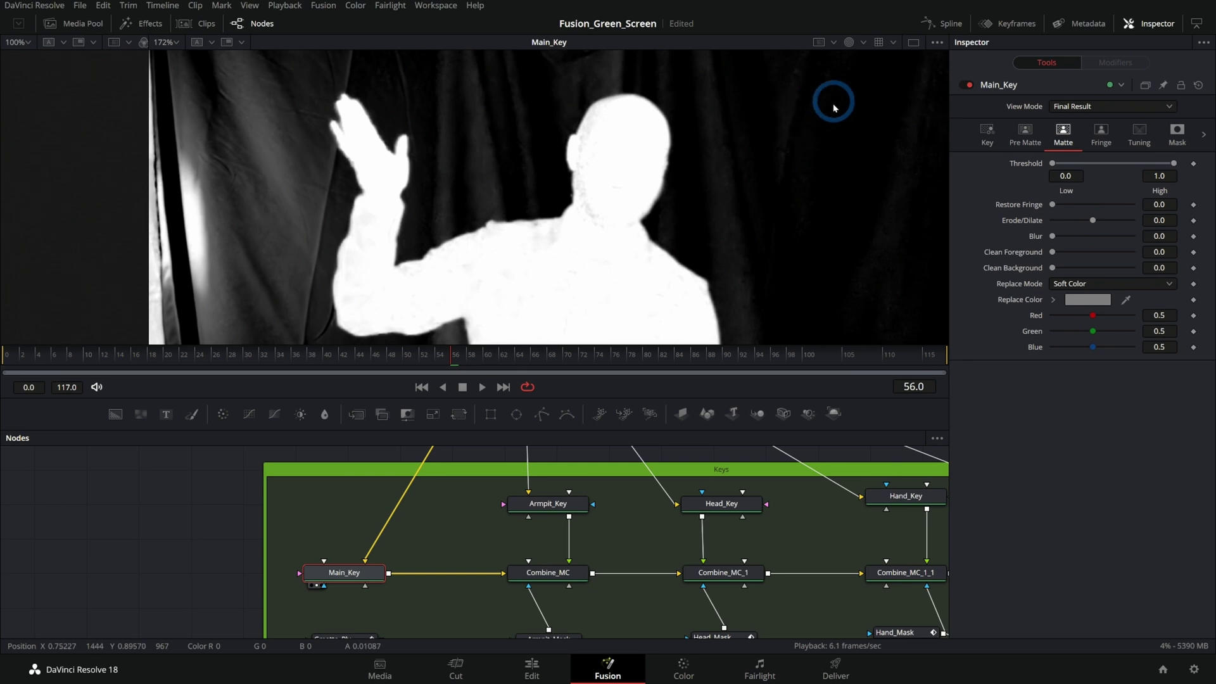
# Set Main_Key's matte thresholds to 0.539 low and 0.917 high, and connect Gmatte_Ply as its mask.
pyautogui.click(1079, 166)
pyautogui.moveTo(1081, 167); pyautogui.dragTo(1083, 164)
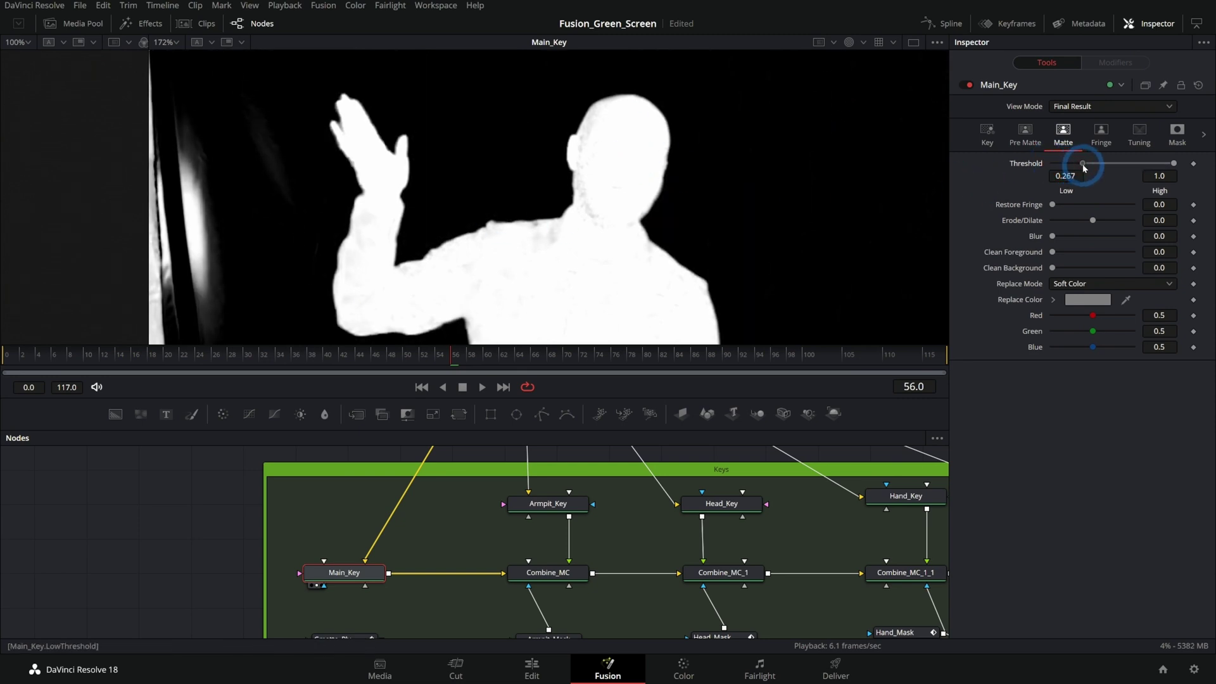
pyautogui.moveTo(1173, 164); pyautogui.dragTo(1143, 166)
pyautogui.moveTo(1083, 163); pyautogui.dragTo(1092, 166)
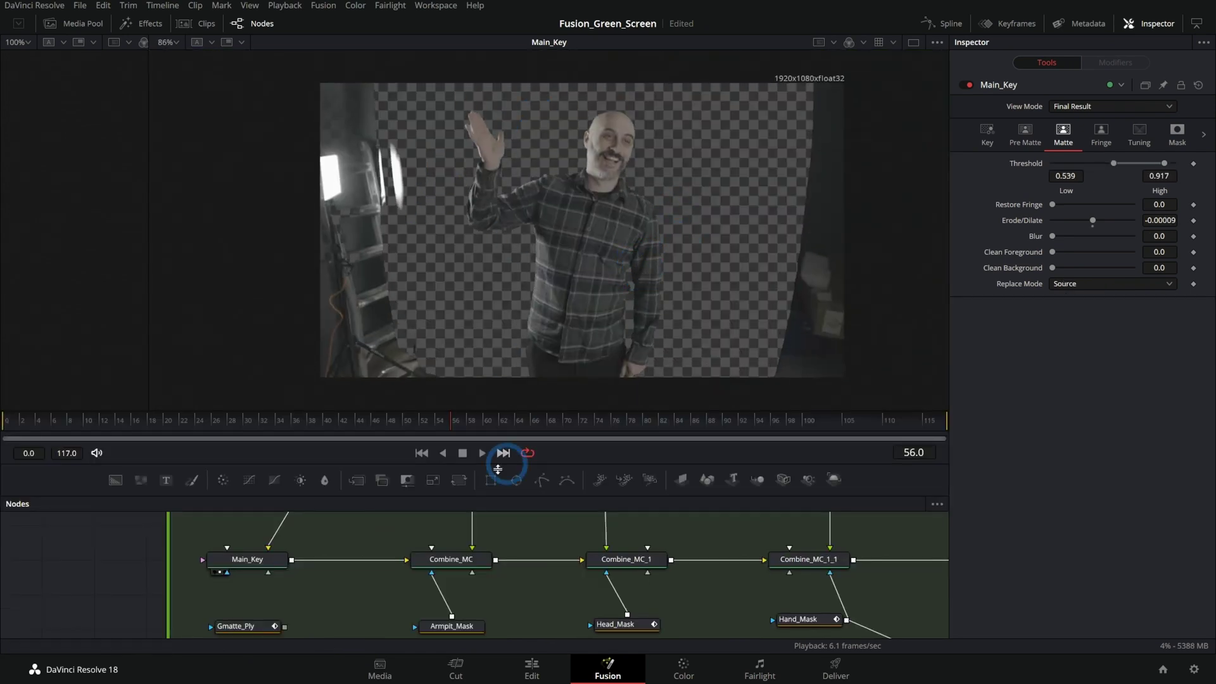
pyautogui.moveTo(285, 627); pyautogui.dragTo(235, 567)
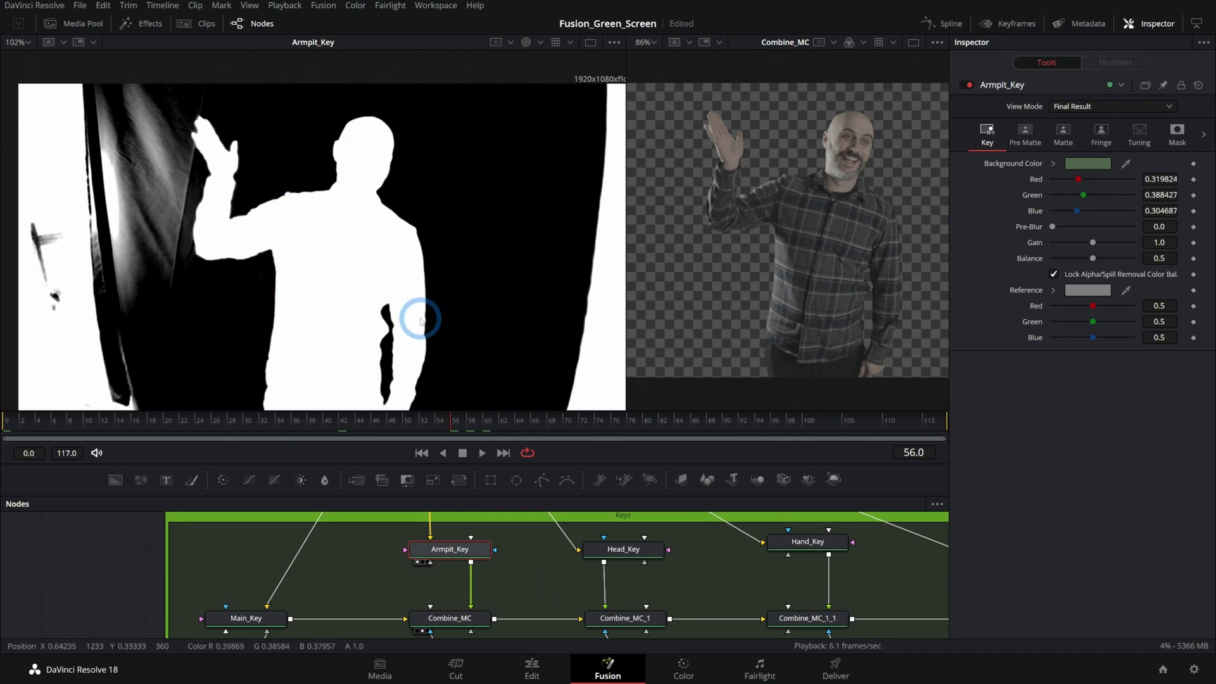
# Show Main_Key, then Combine_MC's combined matte, in the left viewer and enlarge the node graph.
pyautogui.scroll(3, 406, 298)
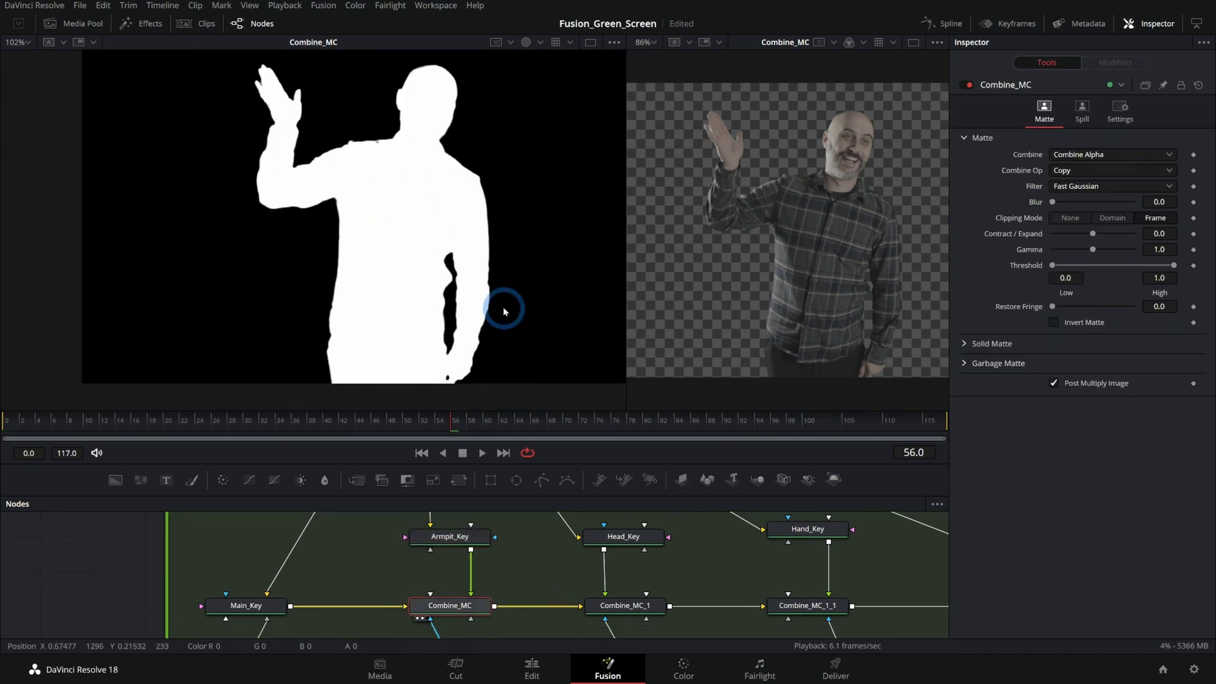
pyautogui.moveTo(242, 605); pyautogui.dragTo(448, 258)
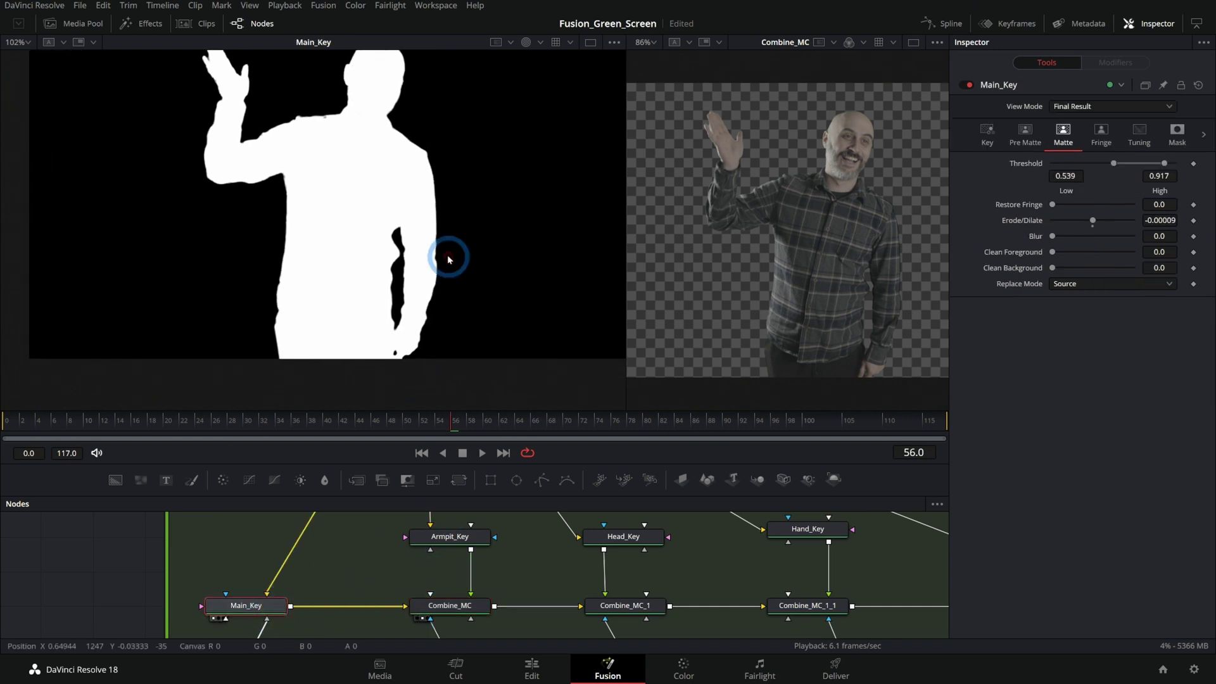
pyautogui.moveTo(459, 608); pyautogui.dragTo(421, 266)
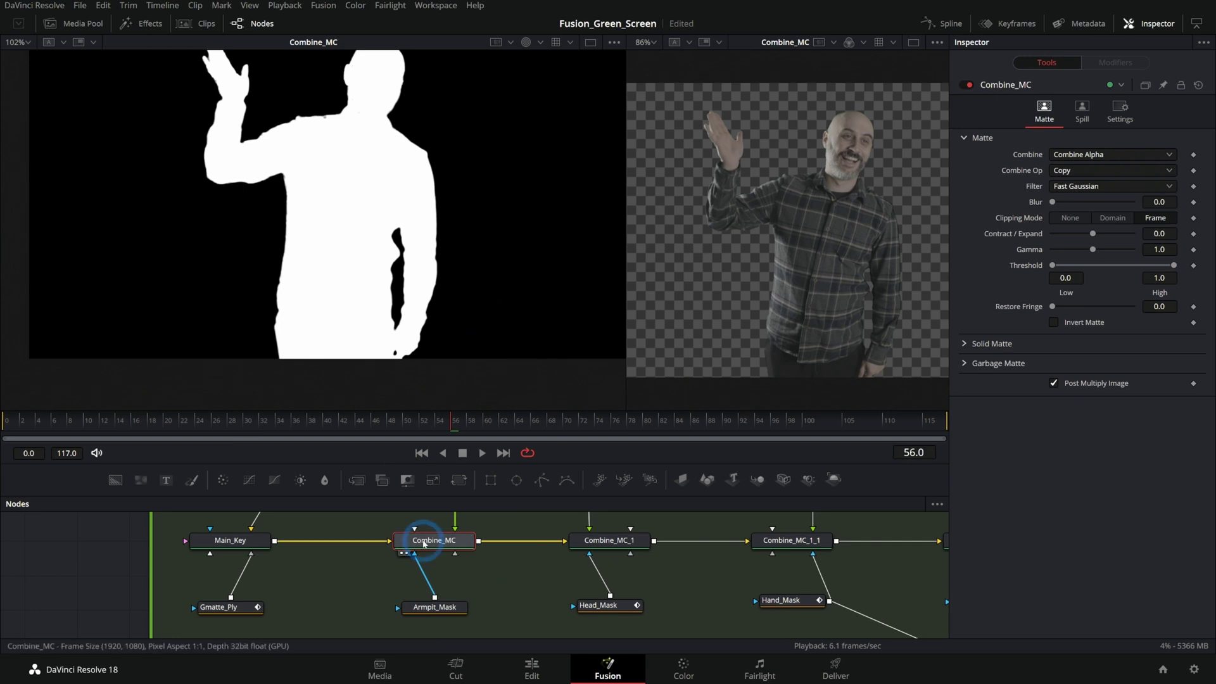
pyautogui.hscroll(2, 524, 573)
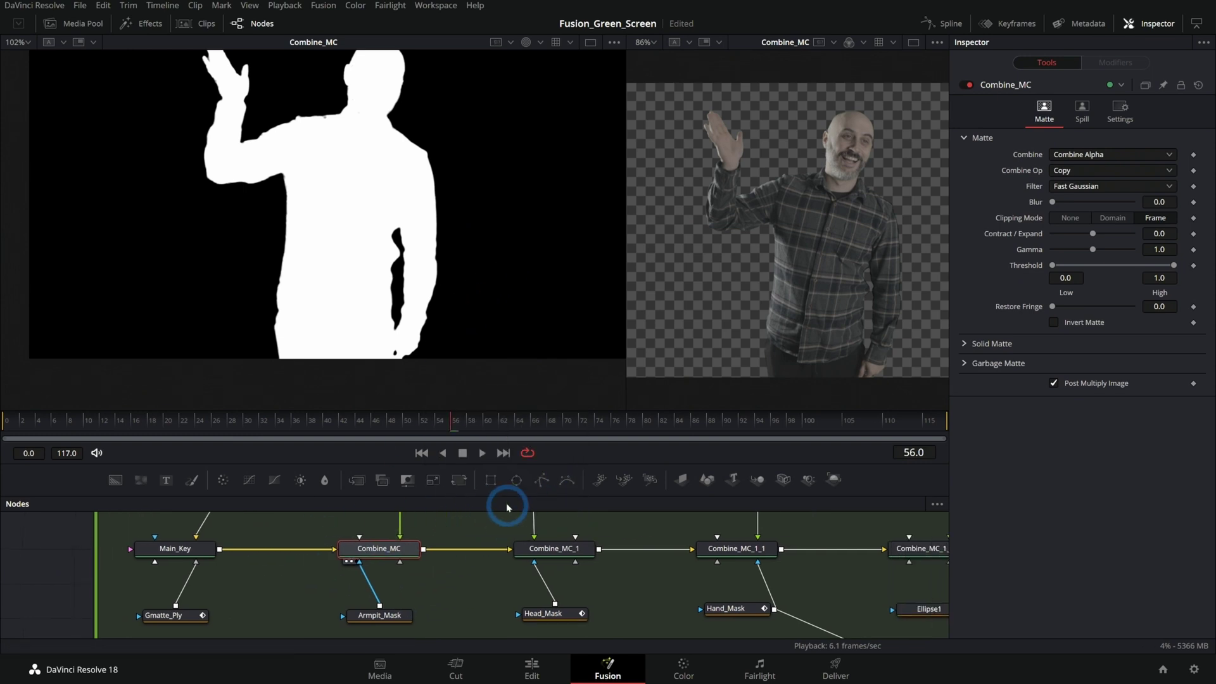
pyautogui.moveTo(507, 503); pyautogui.dragTo(506, 343)
pyautogui.scroll(-5, 532, 475)
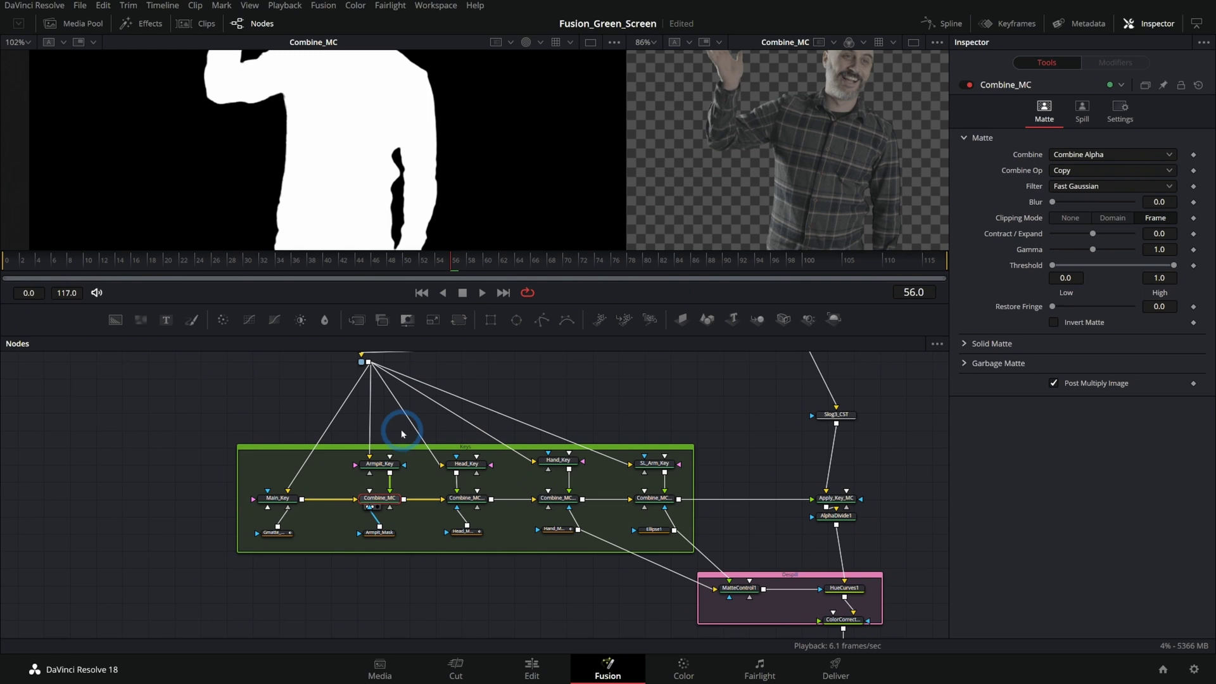
# Inspect the Armpit_Mask, Head_Mask, Hand_Mask and Ellipse1 ellipse masks in turn.
pyautogui.moveTo(352, 367); pyautogui.dragTo(415, 561)
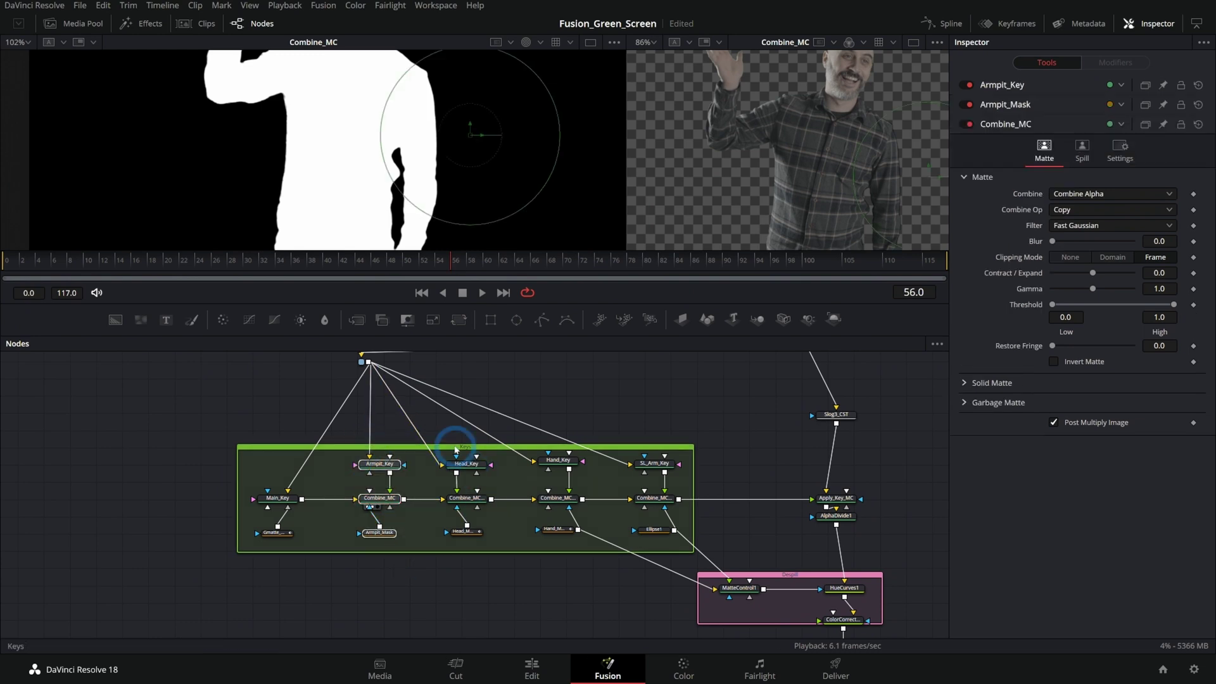
pyautogui.click(380, 532)
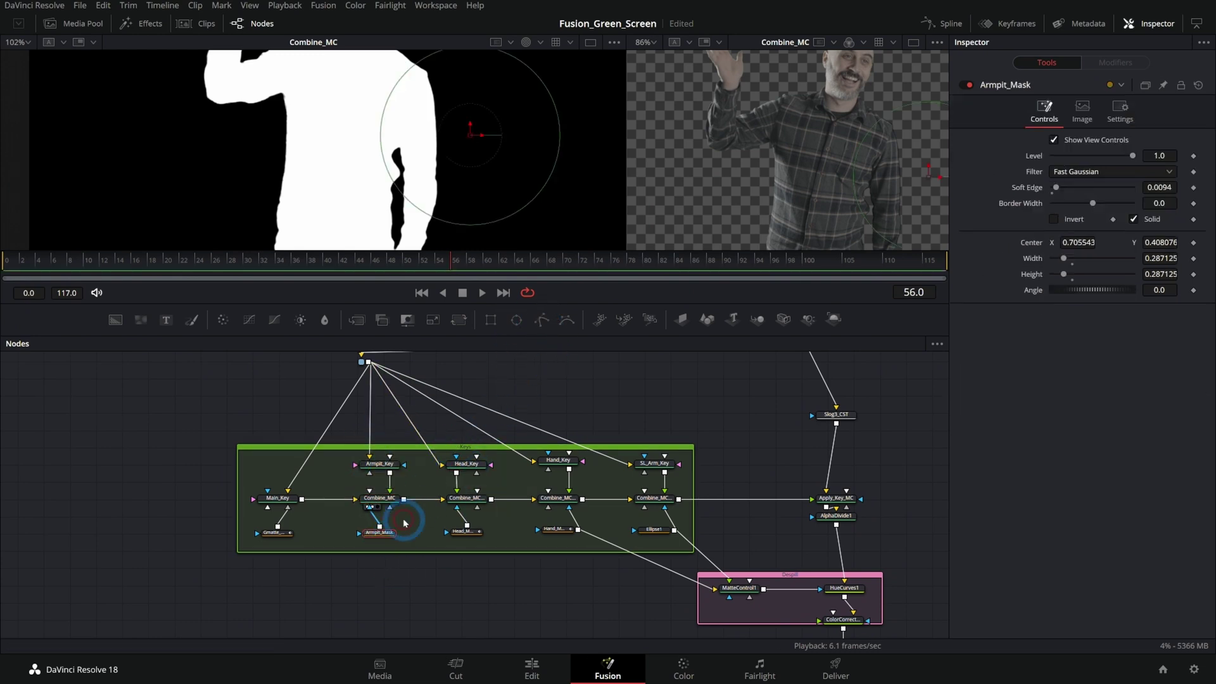
pyautogui.moveTo(443, 133); pyautogui.dragTo(457, 158)
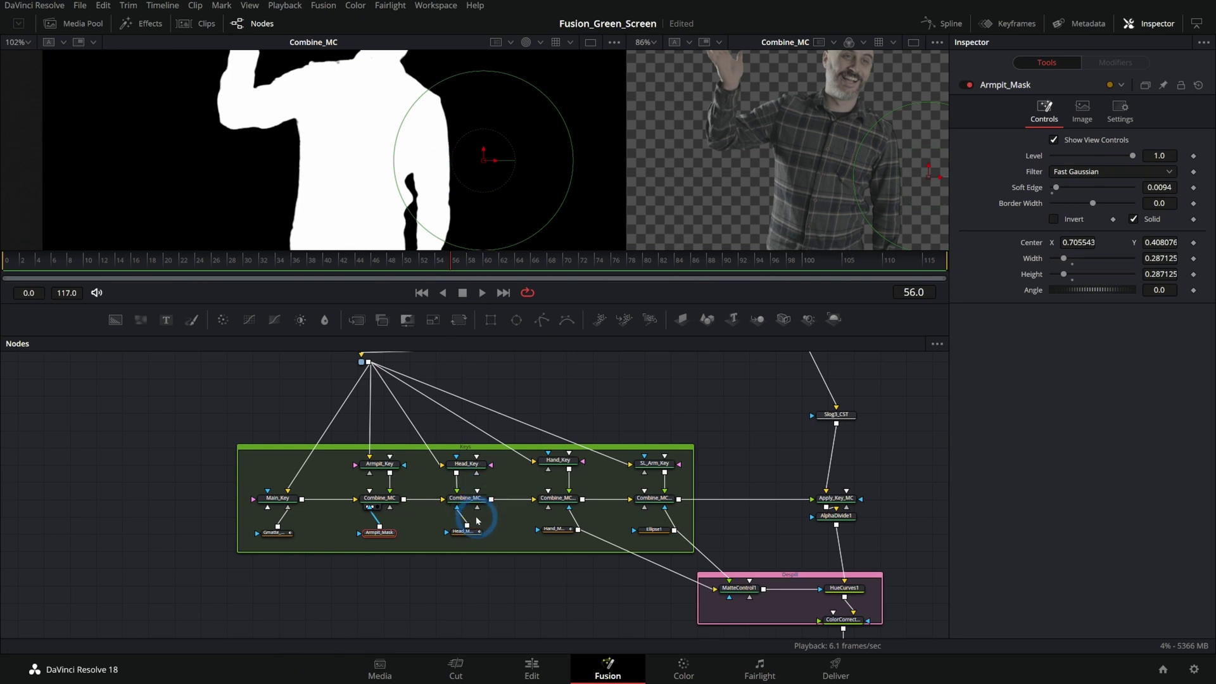
pyautogui.click(475, 537)
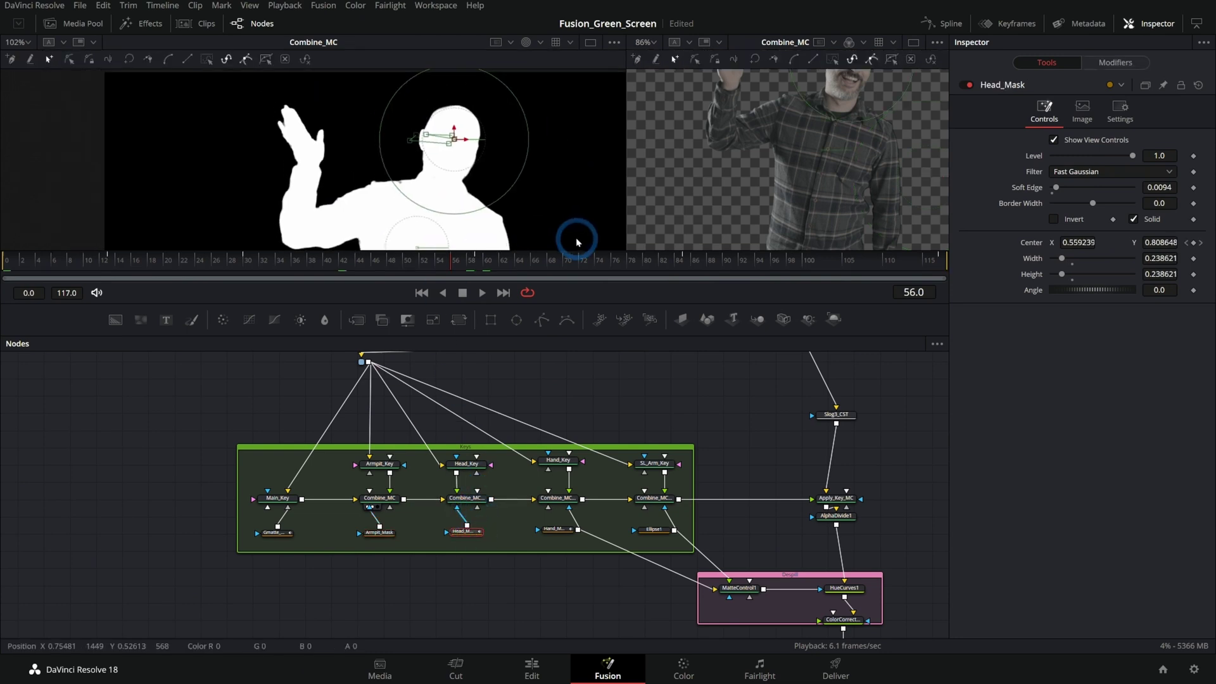
pyautogui.click(544, 534)
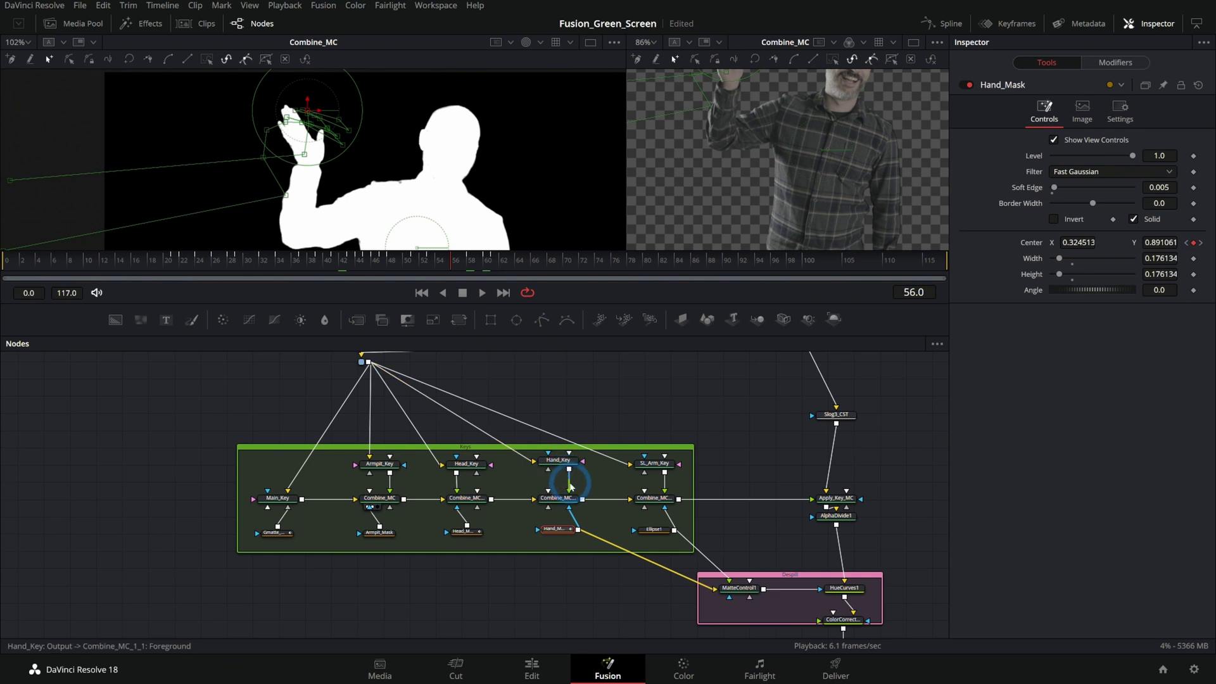
pyautogui.click(652, 530)
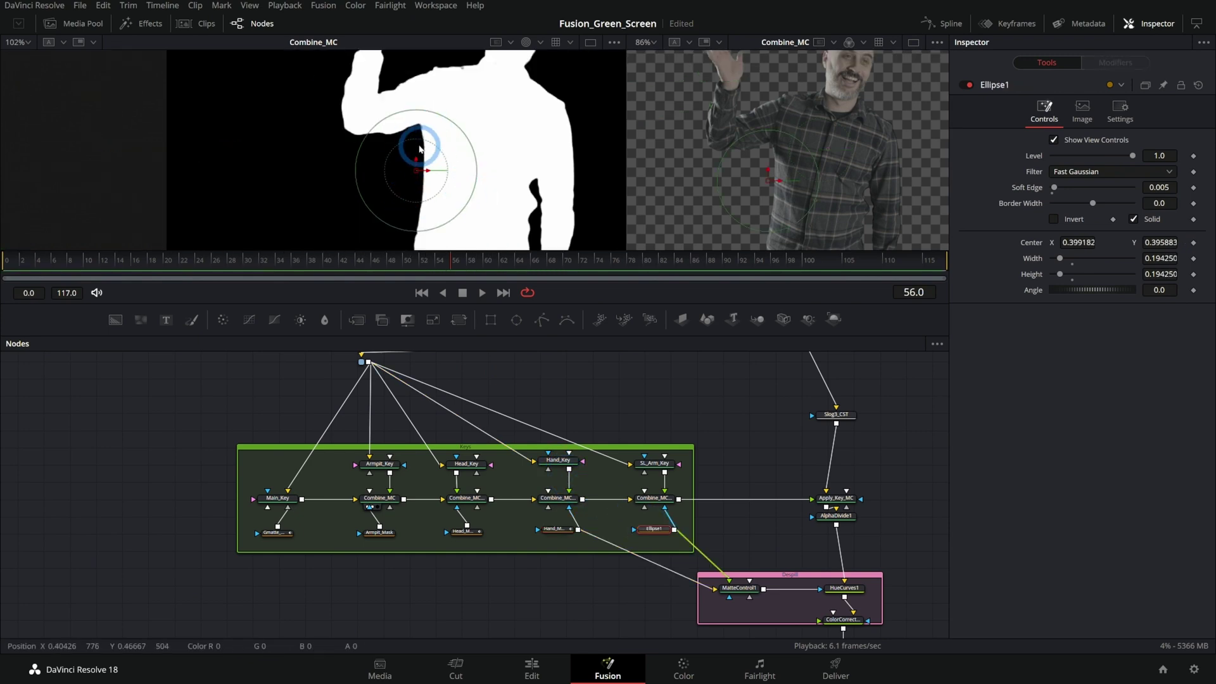
# Enlarge the viewers and show the Apply_Key_MC cut-out of the waving man.
pyautogui.moveTo(609, 305); pyautogui.dragTo(609, 455)
pyautogui.moveTo(627, 248); pyautogui.dragTo(297, 266)
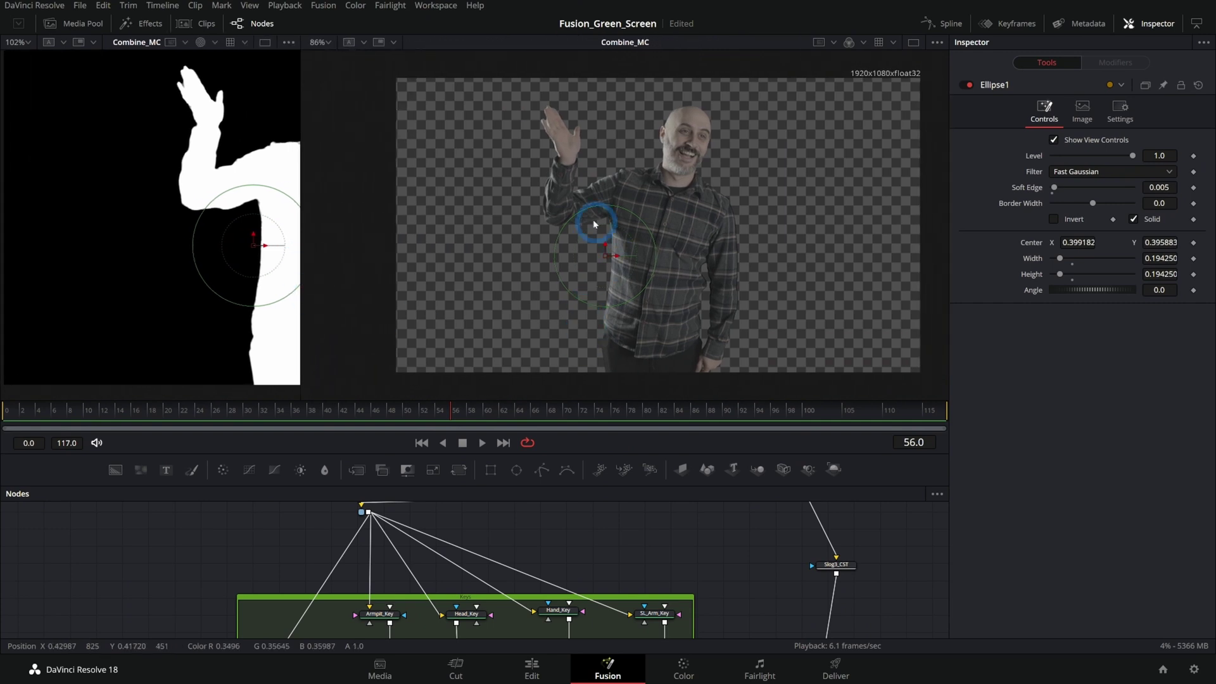
pyautogui.moveTo(733, 548); pyautogui.dragTo(516, 437)
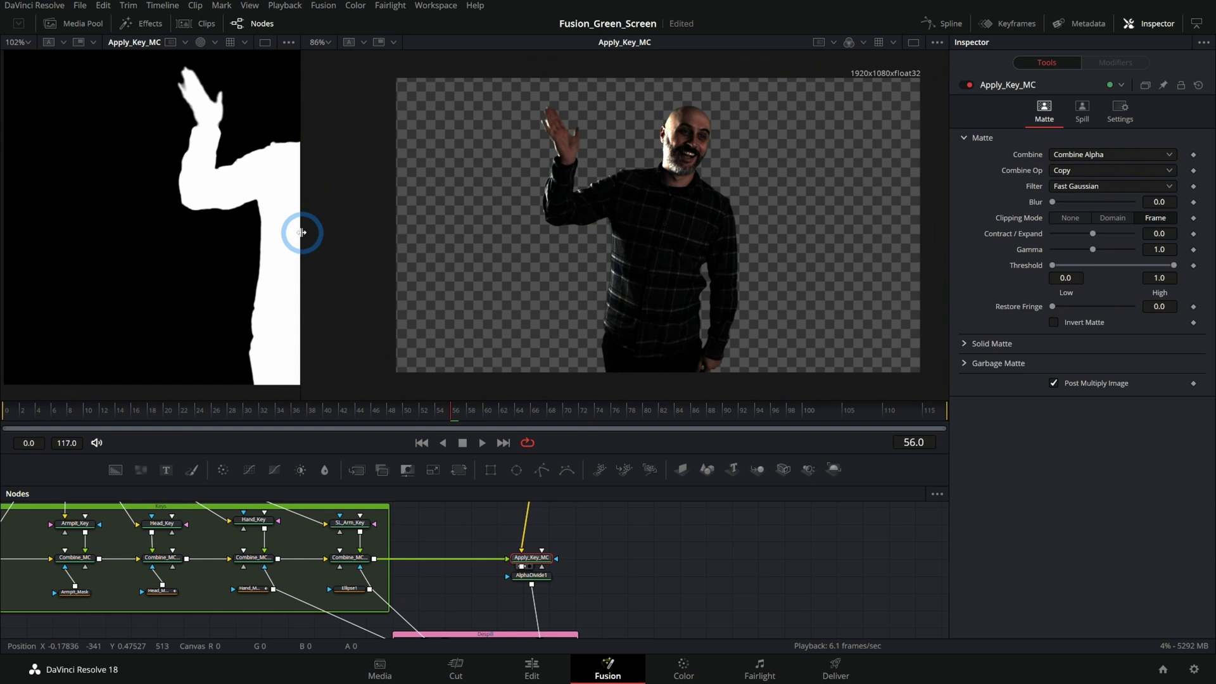
# Rebalance the matte and composite viewer split and zoom the node editor in on Apply_Key_MC.
pyautogui.moveTo(301, 233); pyautogui.dragTo(803, 264)
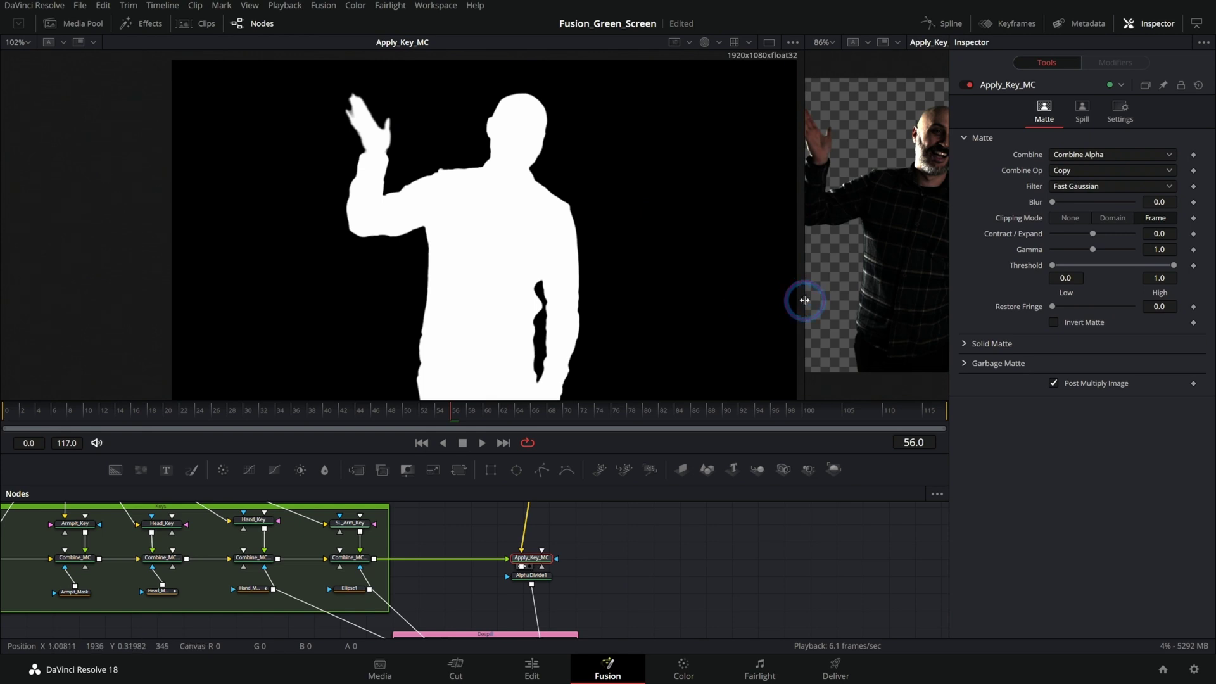
pyautogui.moveTo(804, 300); pyautogui.dragTo(462, 344)
pyautogui.scroll(3, 608, 589)
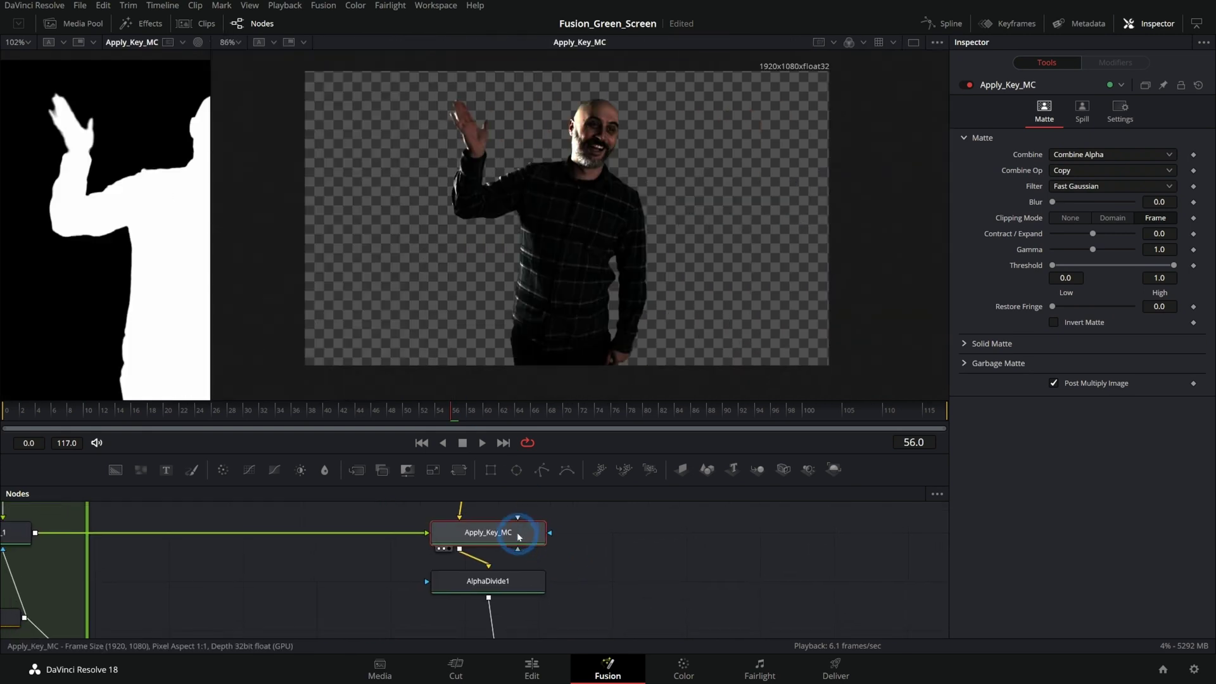
pyautogui.scroll(5, 611, 592)
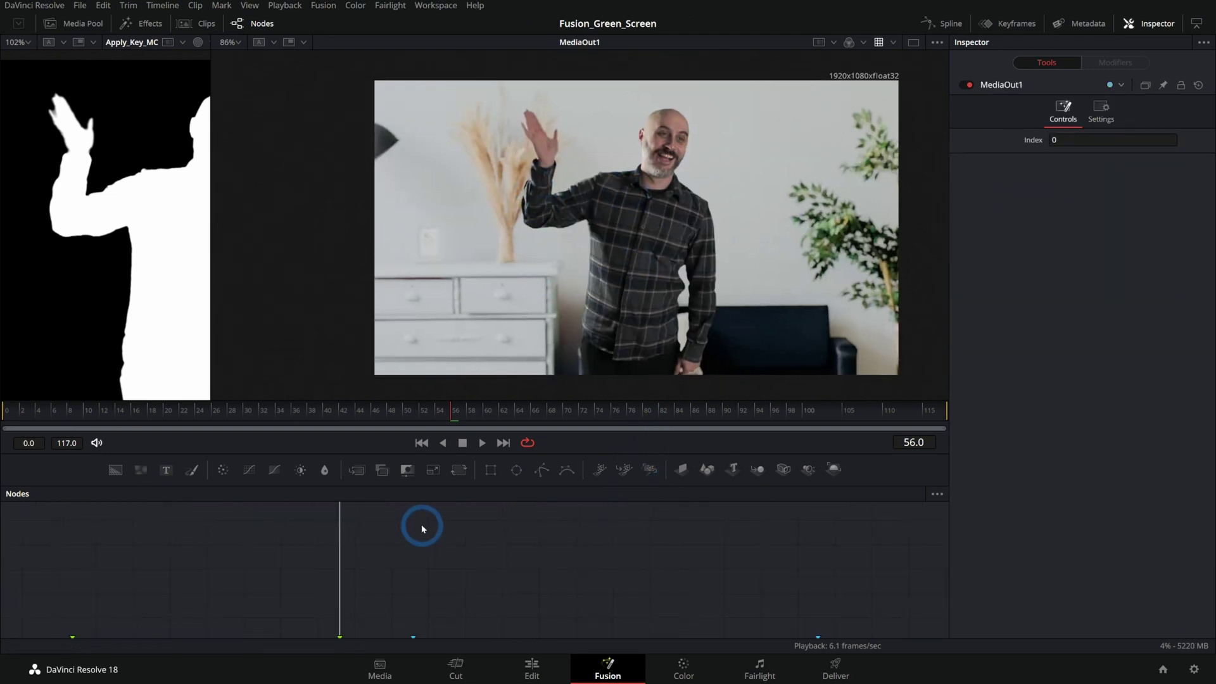
# Bring AlphaMultiply1 into view, widen the matte viewer, and draw then clear a render region.
pyautogui.moveTo(420, 523); pyautogui.dragTo(531, 597)
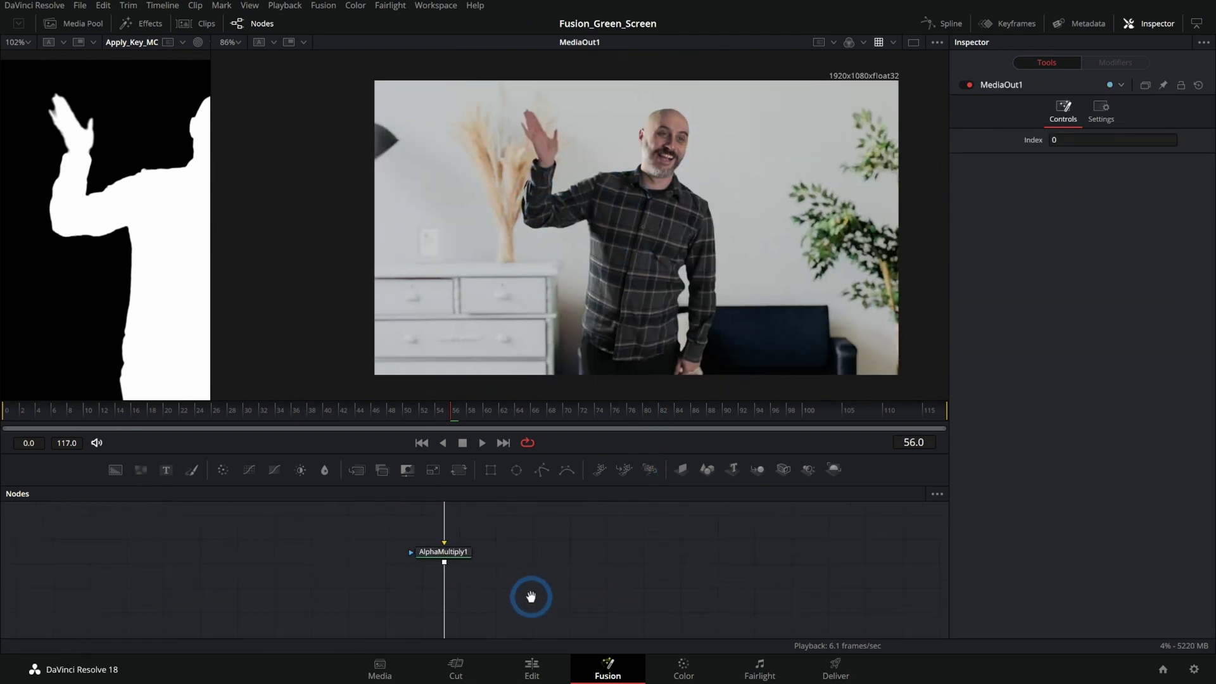
pyautogui.scroll(5, 517, 510)
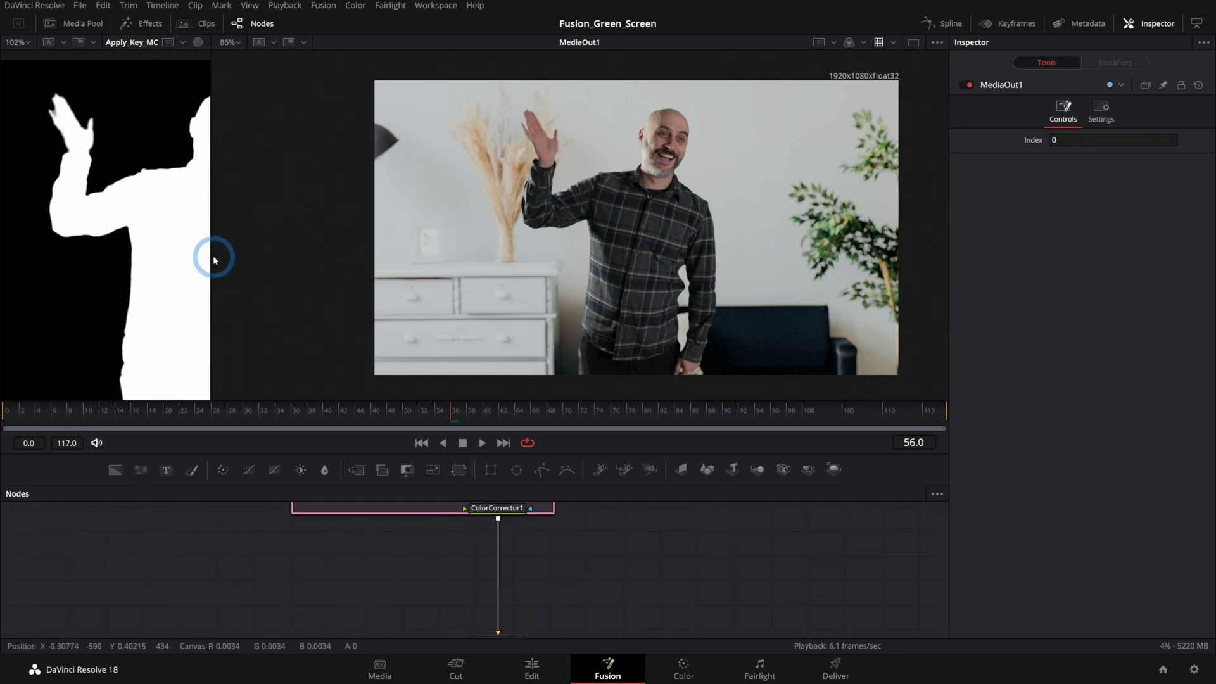
pyautogui.moveTo(214, 260); pyautogui.dragTo(543, 299)
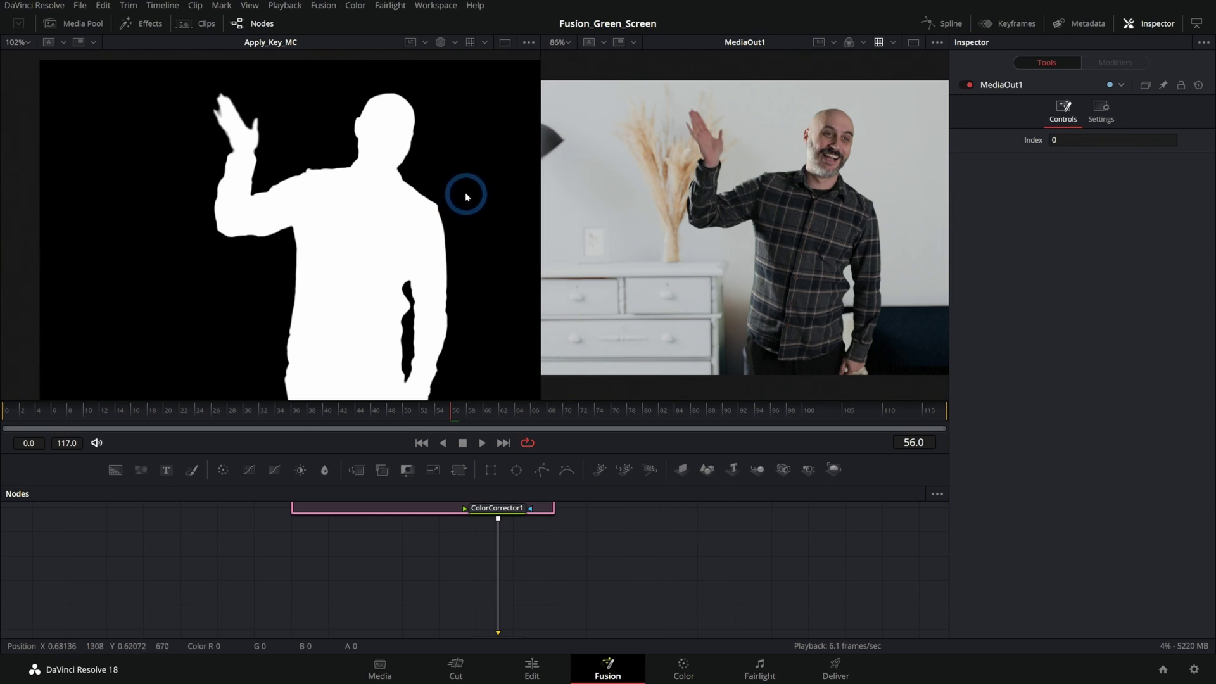
pyautogui.moveTo(172, 68); pyautogui.dragTo(505, 396)
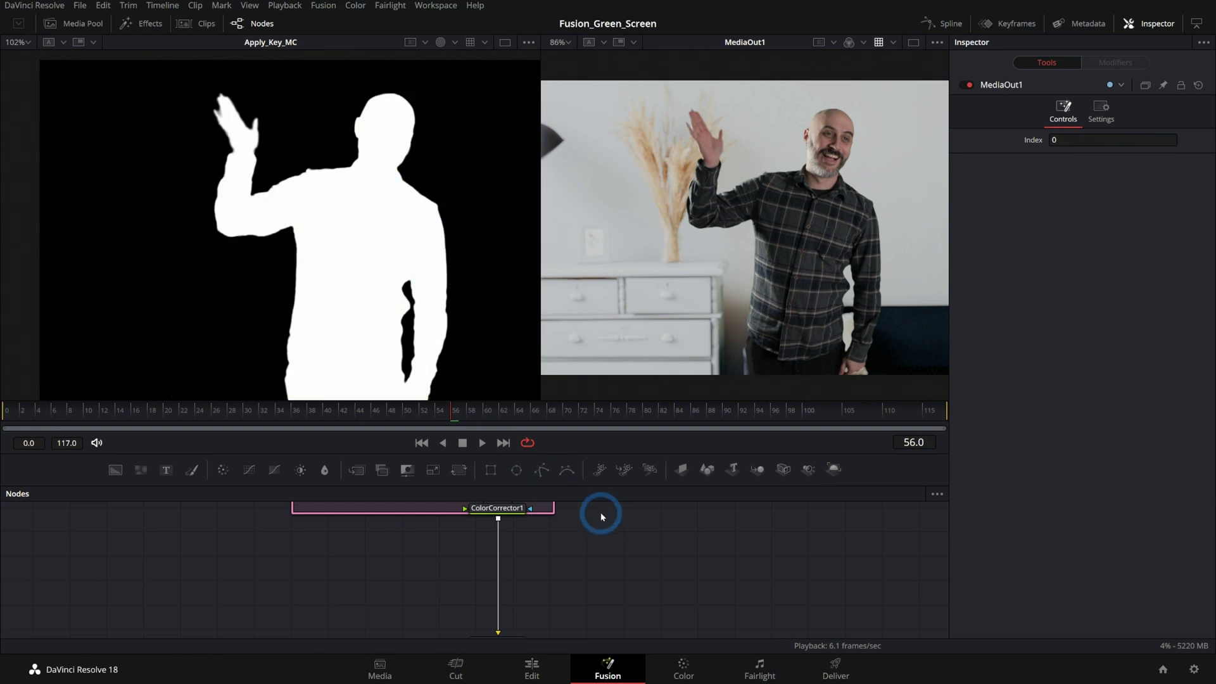
pyautogui.moveTo(600, 511); pyautogui.dragTo(650, 576)
# Select Apply_Key_MC and fit the entire node tree into view with every tool listed.
pyautogui.click(518, 516)
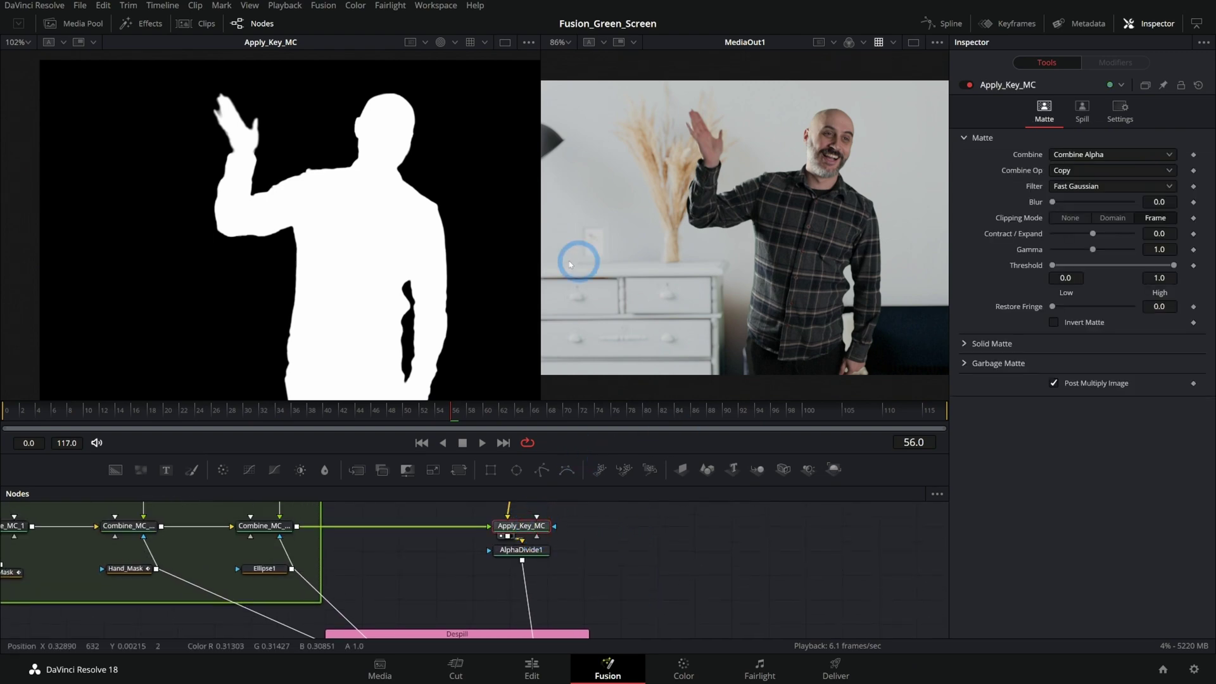
pyautogui.hotkey('ctrl', 'f')
pyautogui.hotkey('ctrl', 'a')
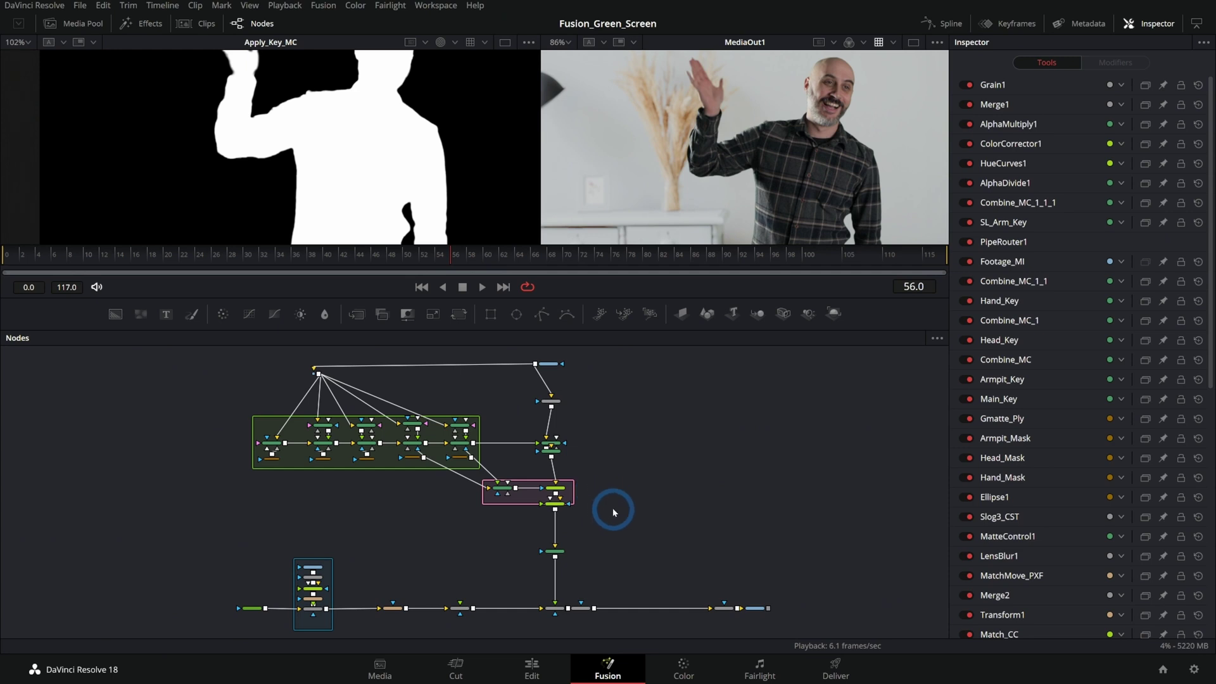
# Enlarge both viewers and load the raw Footage_MI clip, Bad_Green_Screen.mov, in the left viewer.
pyautogui.moveTo(621, 311); pyautogui.dragTo(646, 467)
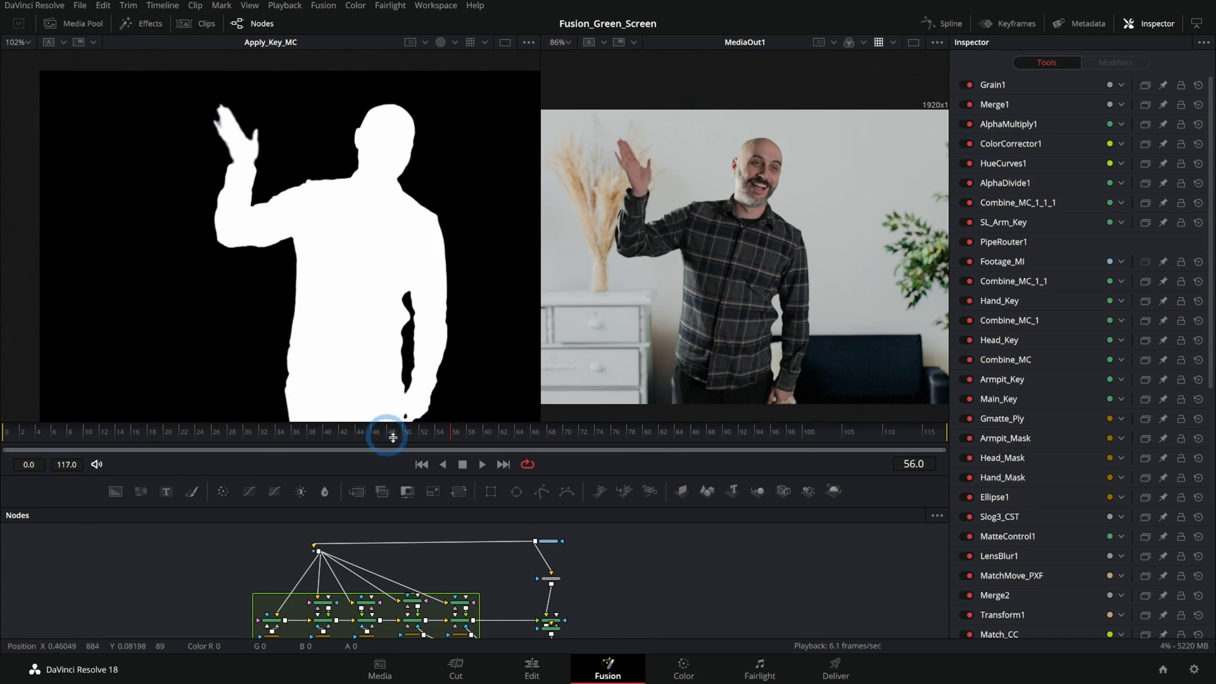
pyautogui.moveTo(542, 277); pyautogui.dragTo(421, 298)
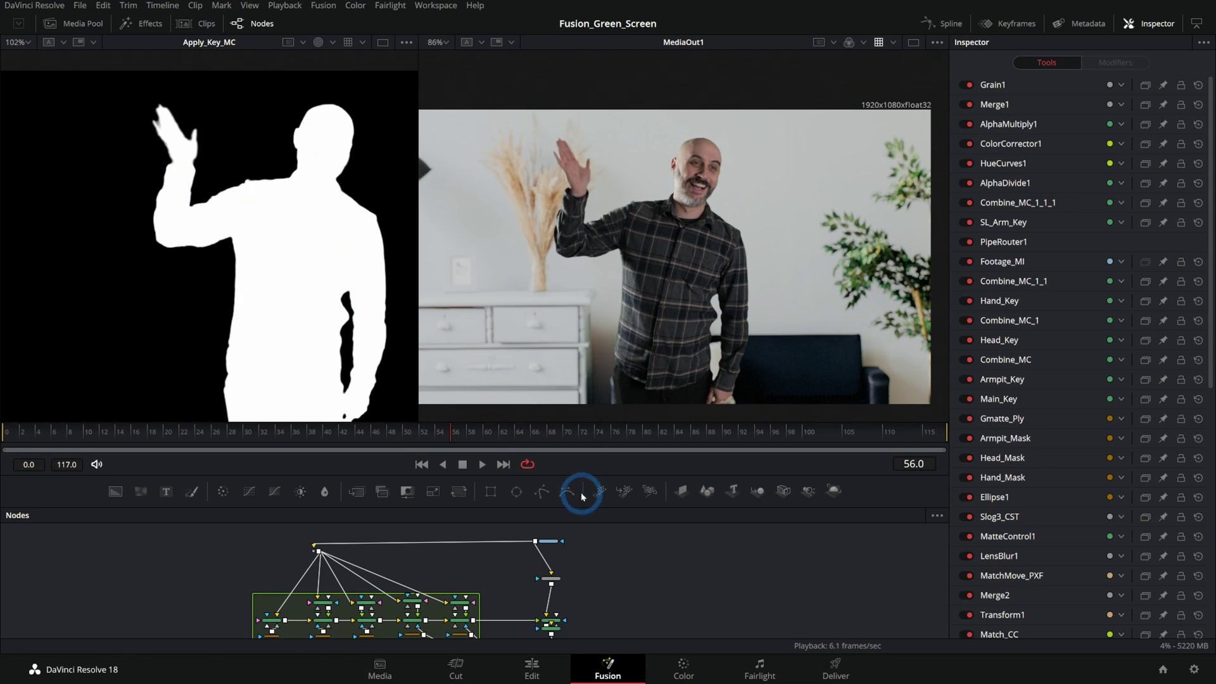
pyautogui.click(549, 540)
pyautogui.press('1')
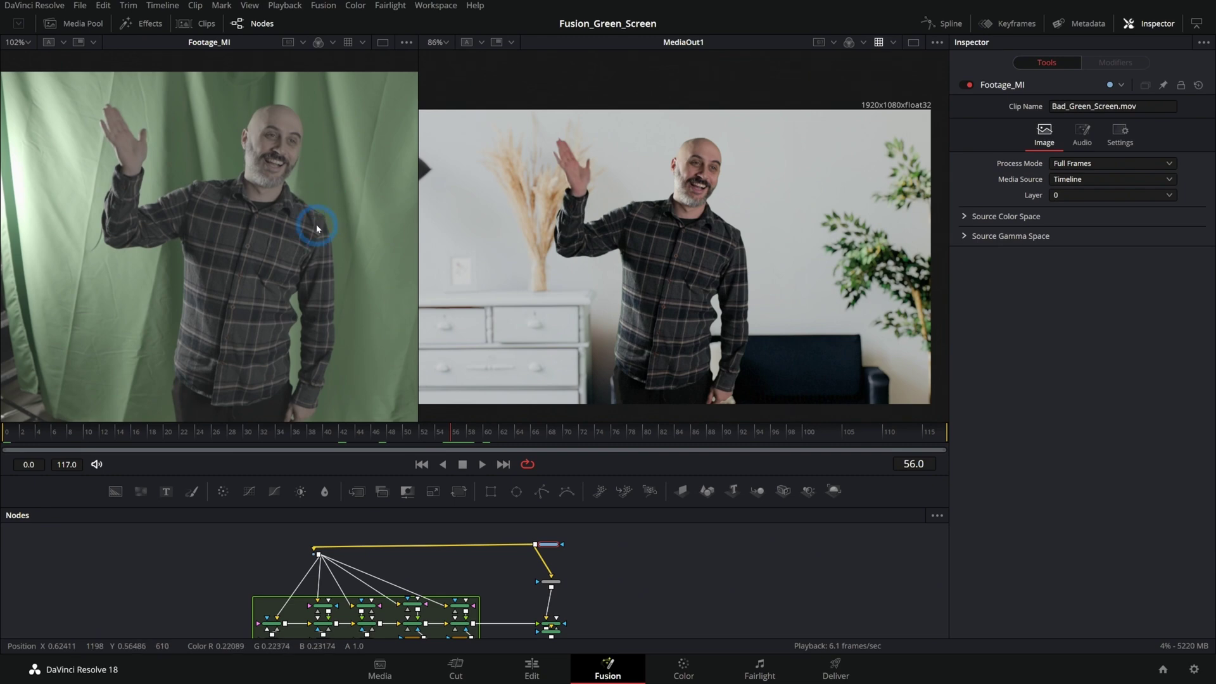
# Play back the MediaOut1 composite, then scrub the playhead from frame 44 to frame 49.
pyautogui.scroll(3, 736, 279)
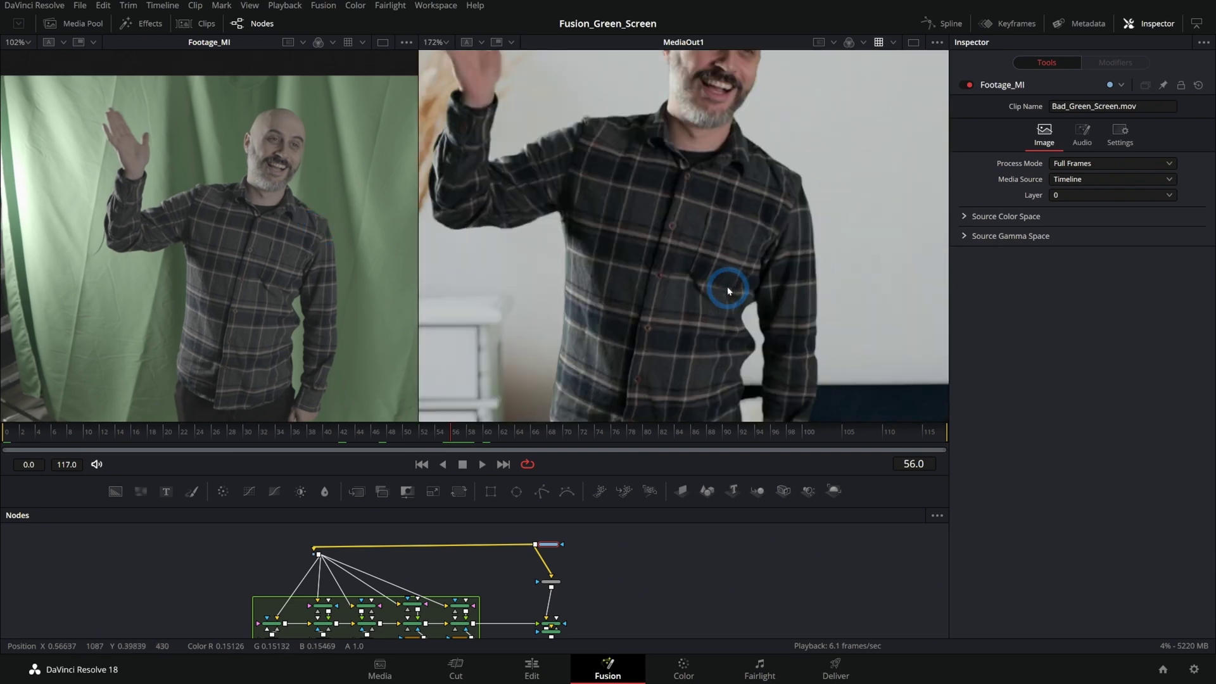
pyautogui.scroll(-3, 709, 273)
pyautogui.click(482, 464)
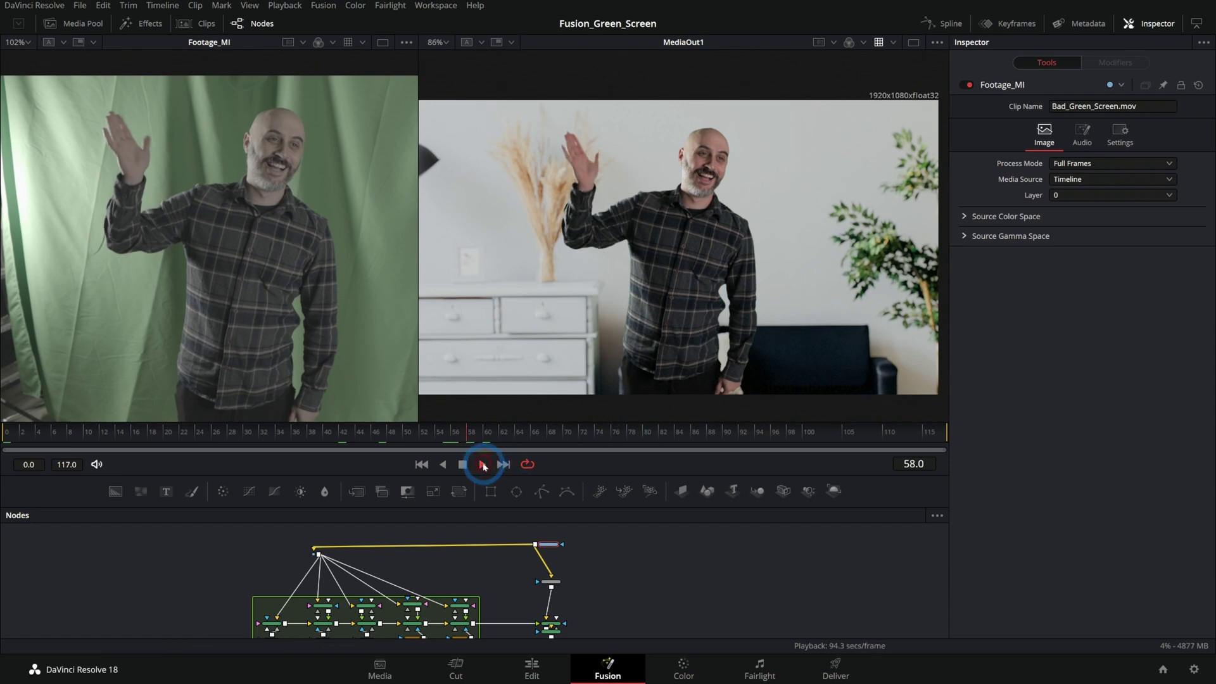
pyautogui.click(361, 431)
pyautogui.moveTo(361, 432); pyautogui.dragTo(391, 432)
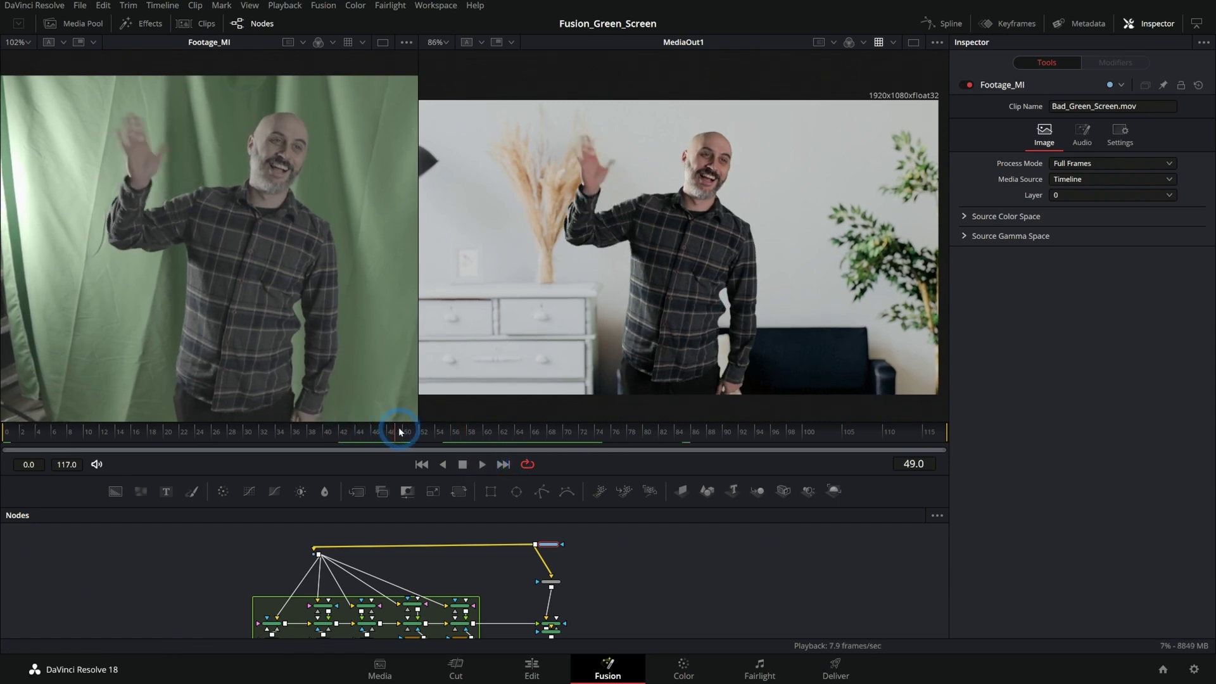